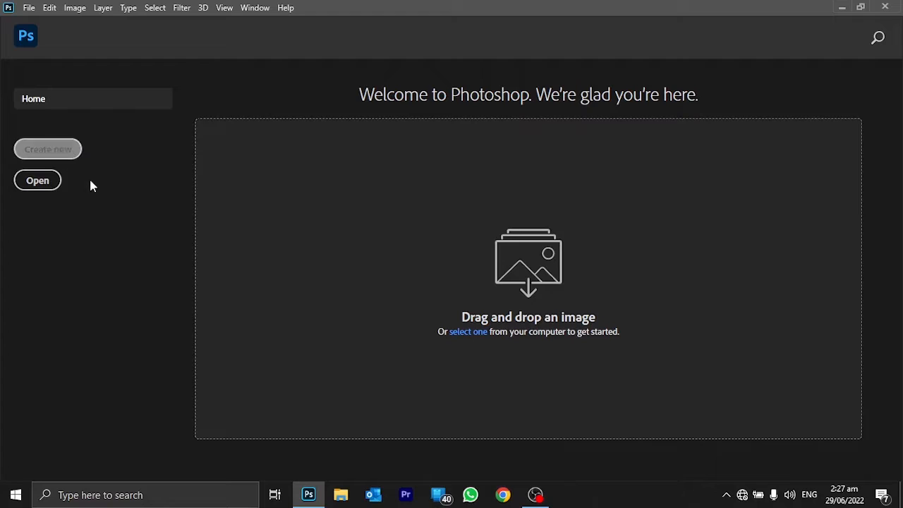
# Step: Create a new 1280 x 720 pixel document at 72 pixels/inch with RGB color and a white background
pyautogui.hotkey('ctrl', 'n')
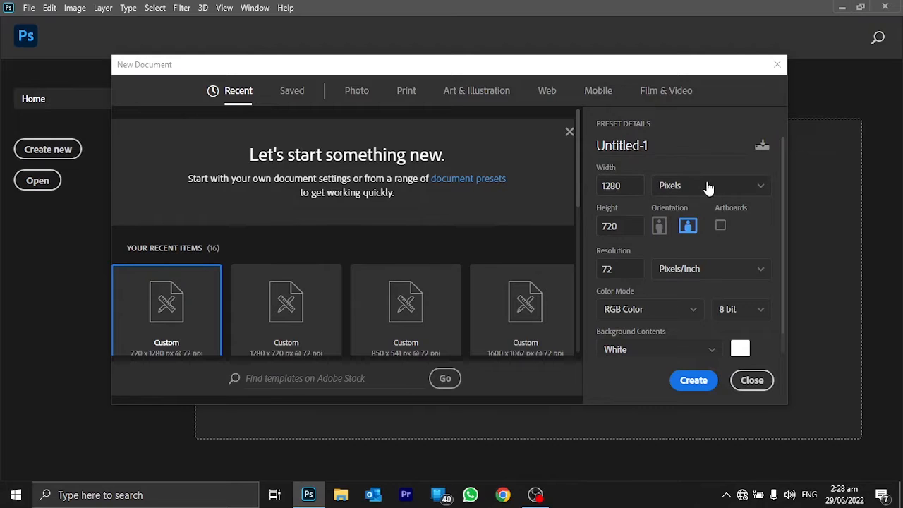
pyautogui.click(684, 191)
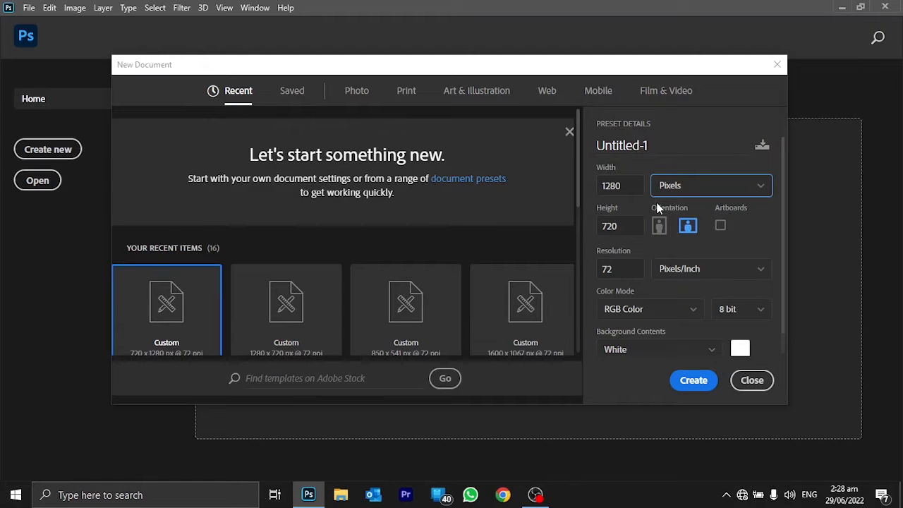
pyautogui.doubleClick(608, 187)
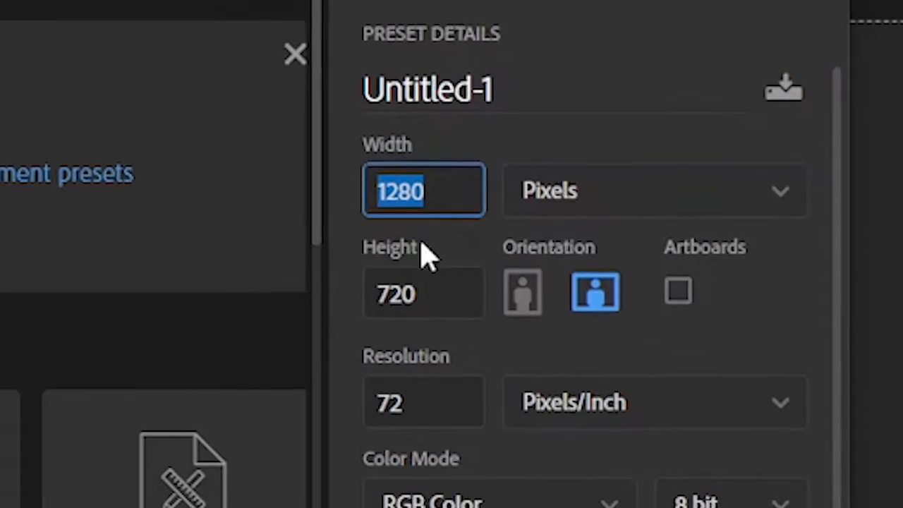
pyautogui.click(473, 191)
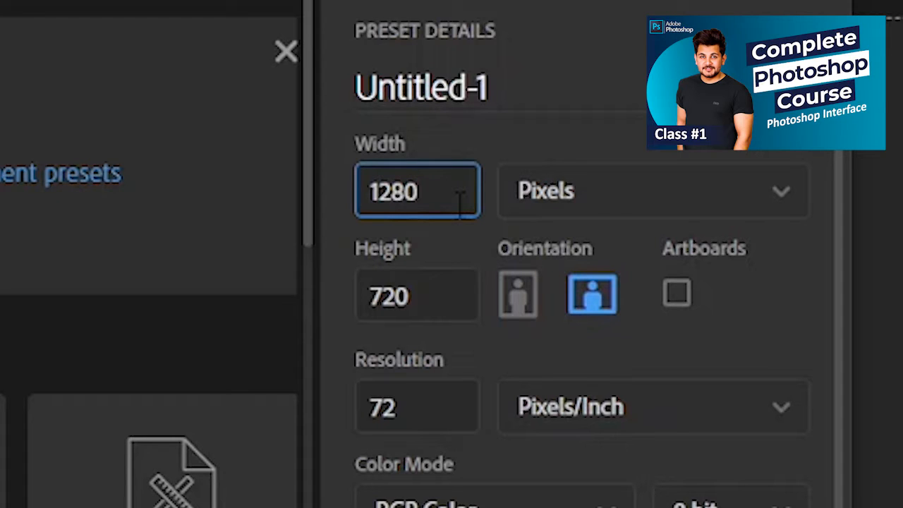
pyautogui.click(718, 204)
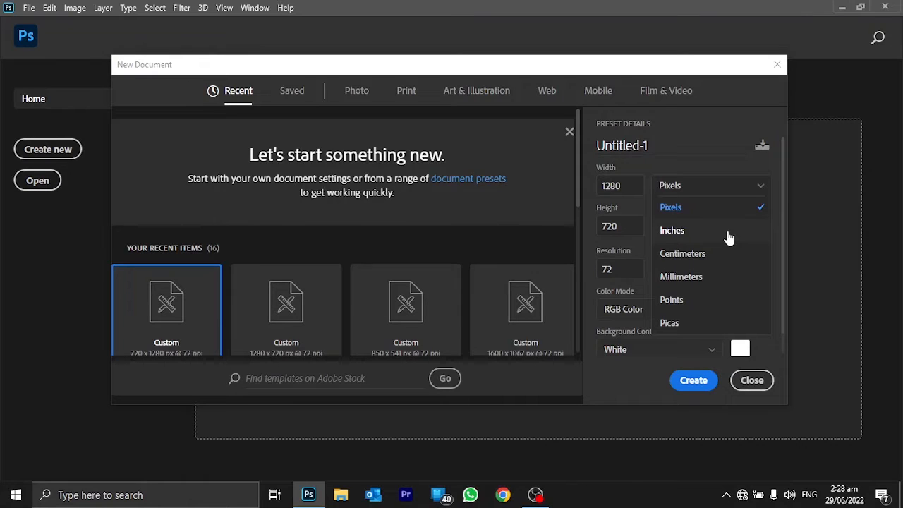
pyautogui.click(569, 224)
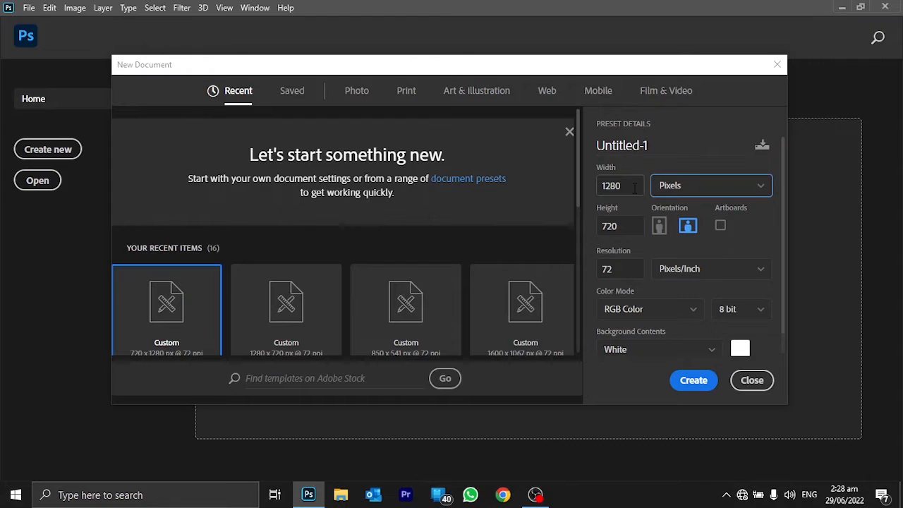
pyautogui.click(694, 381)
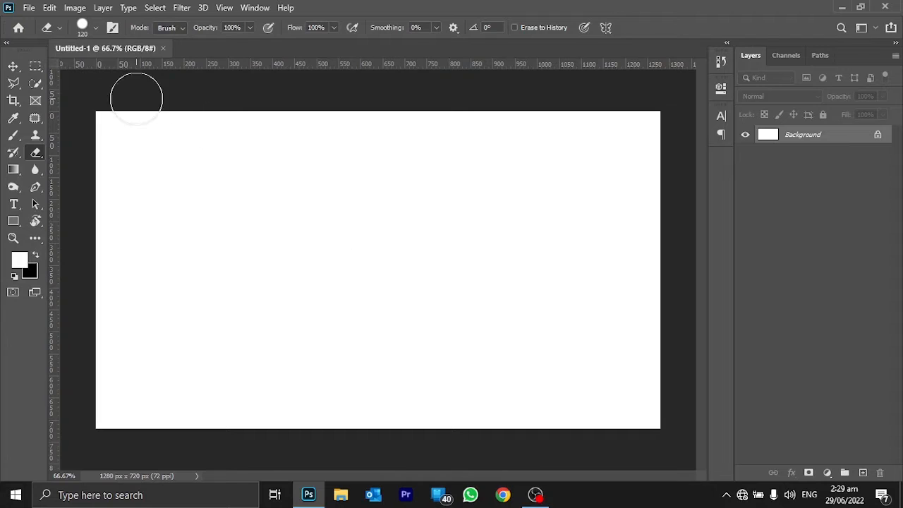
pyautogui.rightClick(35, 70)
pyautogui.click(35, 70)
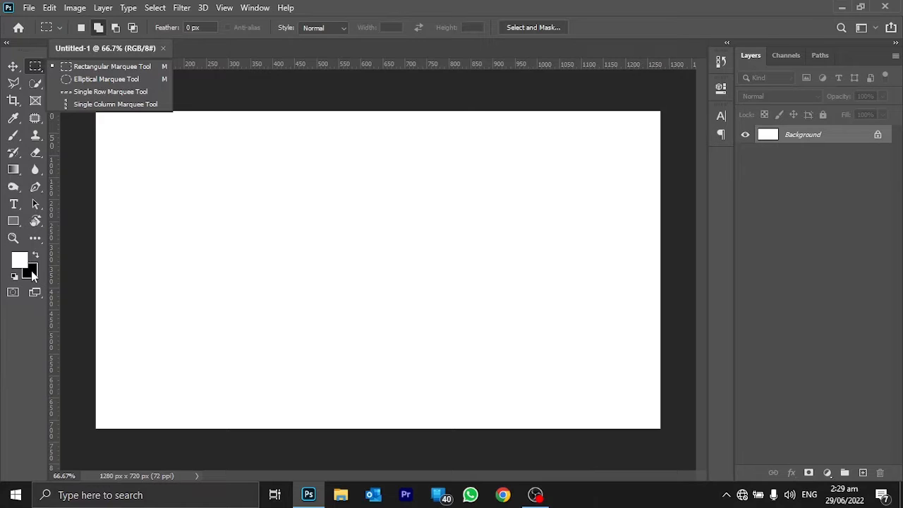
pyautogui.click(309, 261)
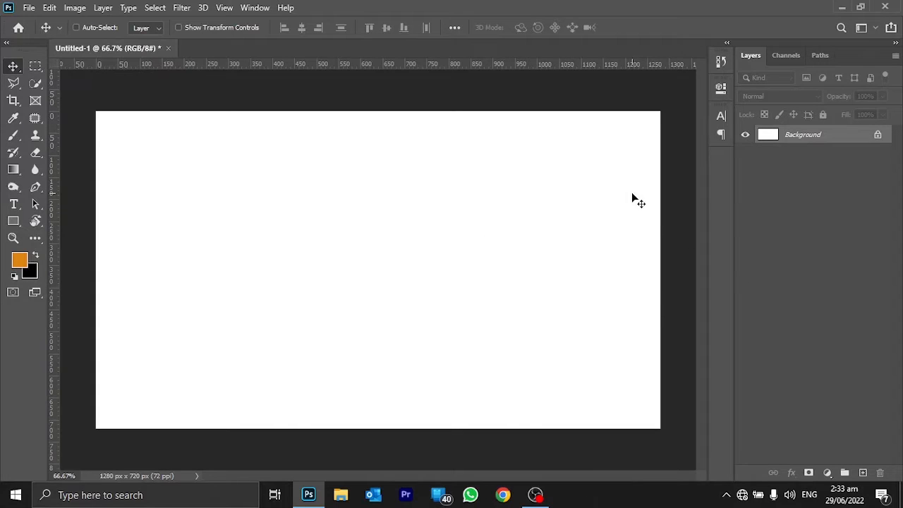
# Step: Try to move the locked Background layer on the canvas with the Move tool
pyautogui.moveTo(632, 198); pyautogui.dragTo(415, 307)
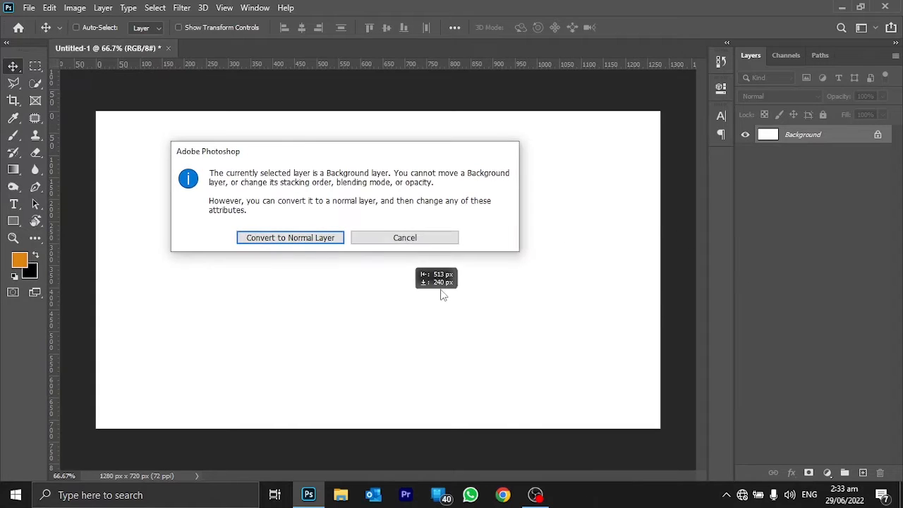
pyautogui.click(429, 239)
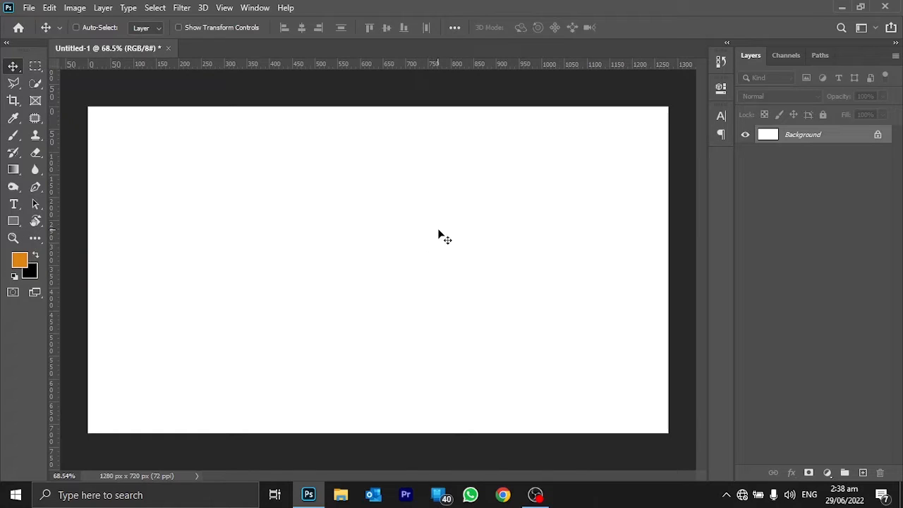
# Step: Convert the Background layer to a normal layer named Layer 0 through its layer settings and undo the conversion
pyautogui.doubleClick(802, 135)
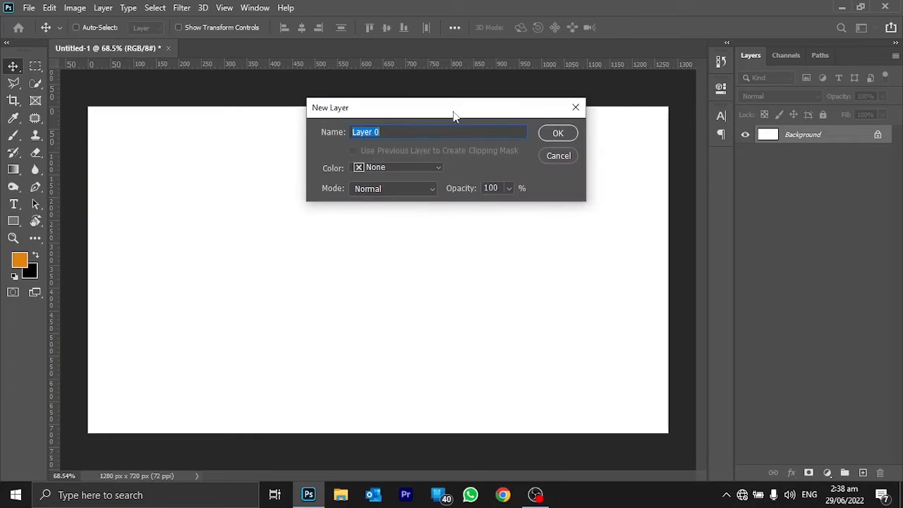
pyautogui.moveTo(453, 116); pyautogui.dragTo(430, 182)
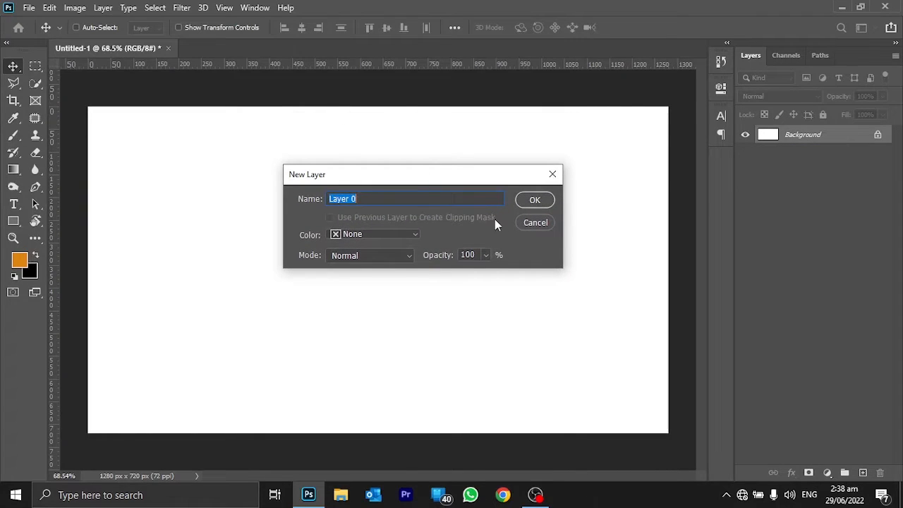
pyautogui.click(544, 201)
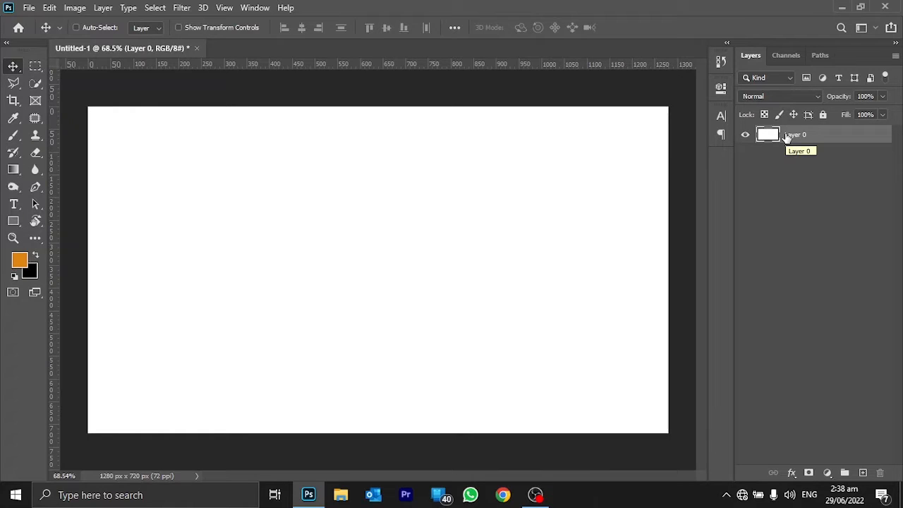
pyautogui.hotkey('ctrl', 'z')
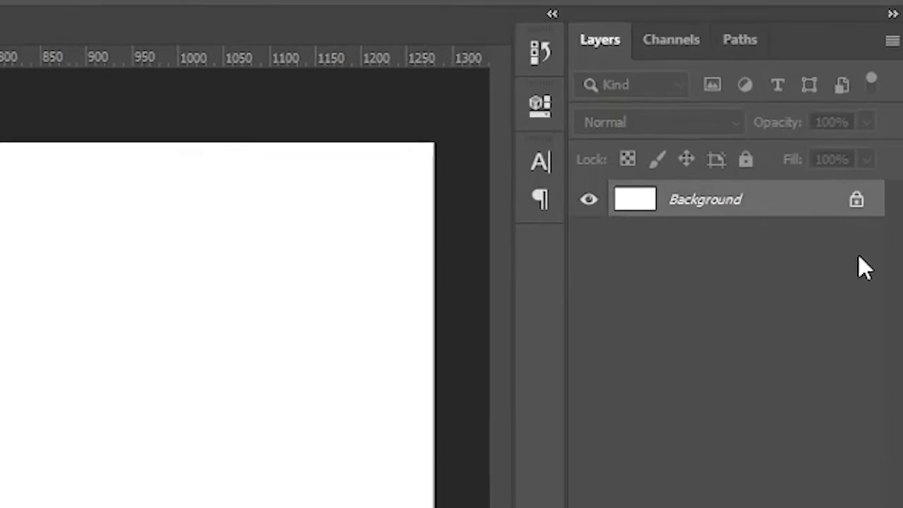
# Step: Unlock the Background layer so it becomes a normal layer, and try moving it on the canvas
pyautogui.click(850, 220)
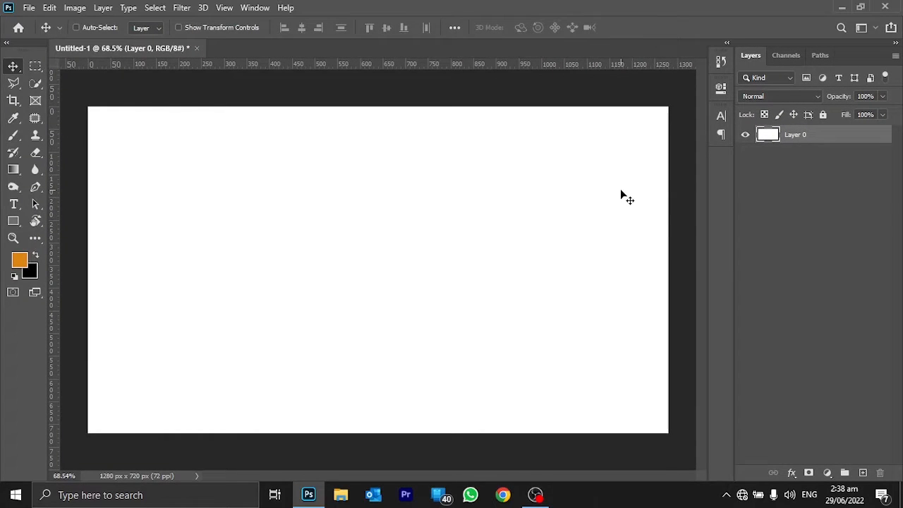
pyautogui.moveTo(622, 190); pyautogui.dragTo(331, 197)
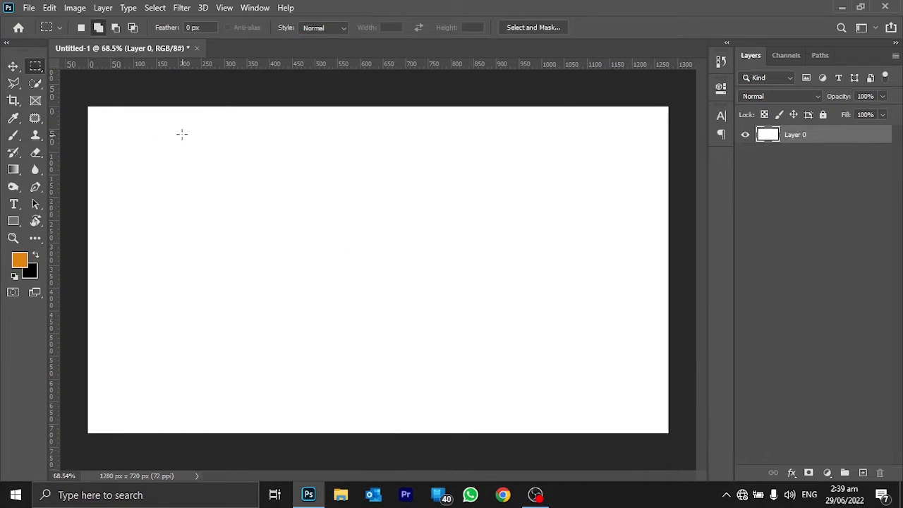
# Step: Fill a rectangular marquee selection in the upper-left part of Layer 0 with the orange foreground color and deselect it
pyautogui.moveTo(182, 135); pyautogui.dragTo(347, 277)
pyautogui.press('alt')
pyautogui.hotkey('alt', 'BackSpace')
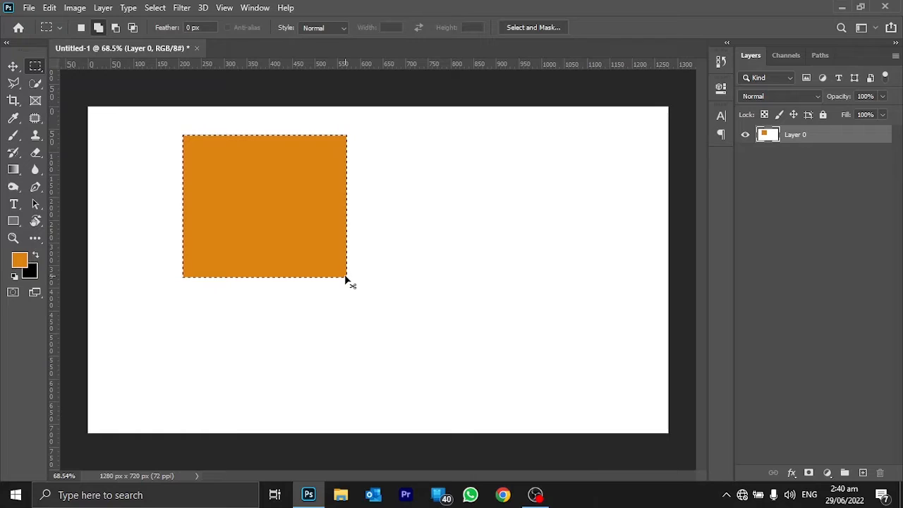
pyautogui.hotkey('ctrl', 'd')
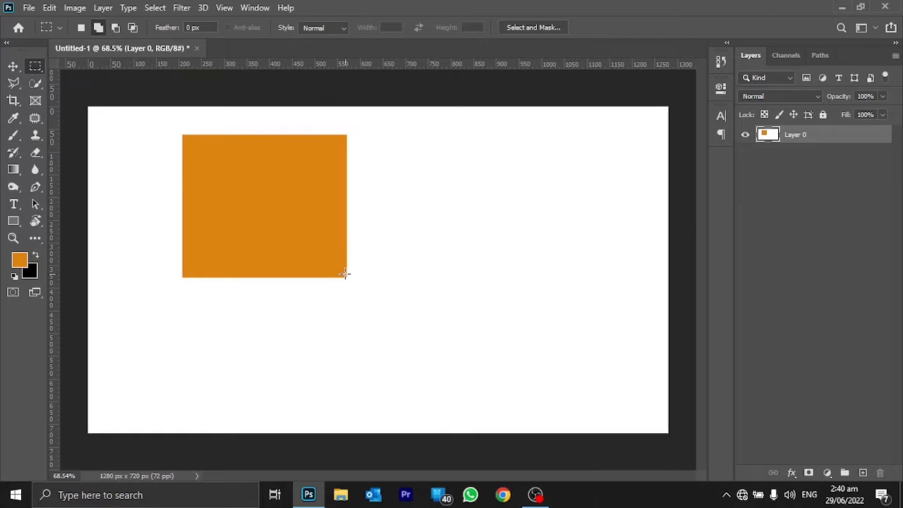
# Step: Move Layer 0 with its orange rectangle toward the right of the canvas and undo the moves
pyautogui.press('v')
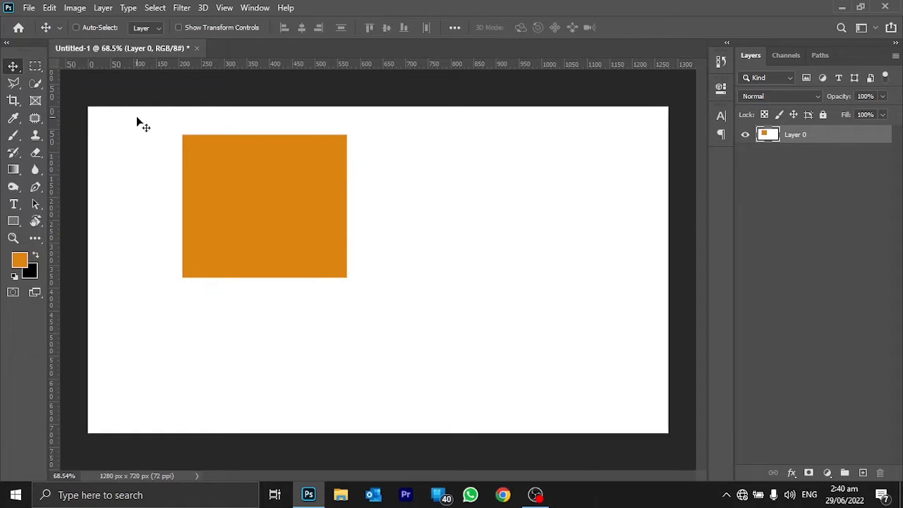
pyautogui.moveTo(231, 180); pyautogui.dragTo(423, 186)
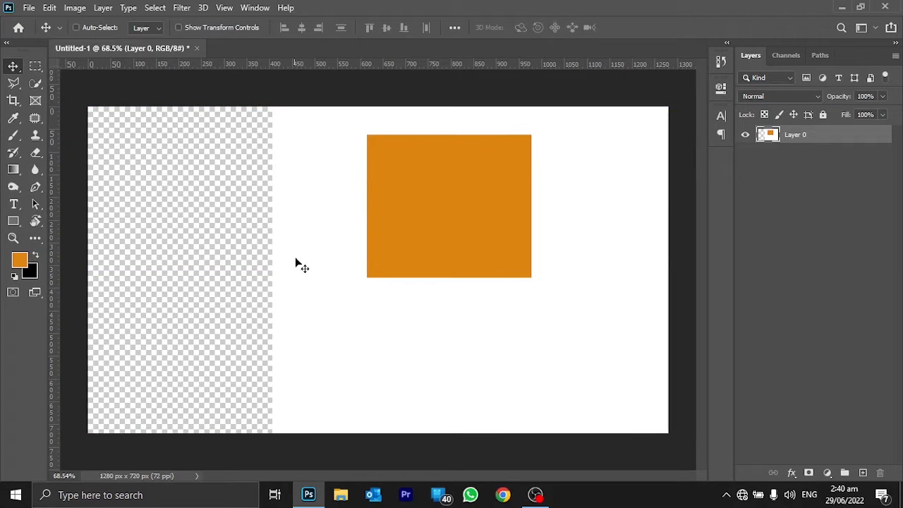
pyautogui.moveTo(324, 225); pyautogui.dragTo(416, 223)
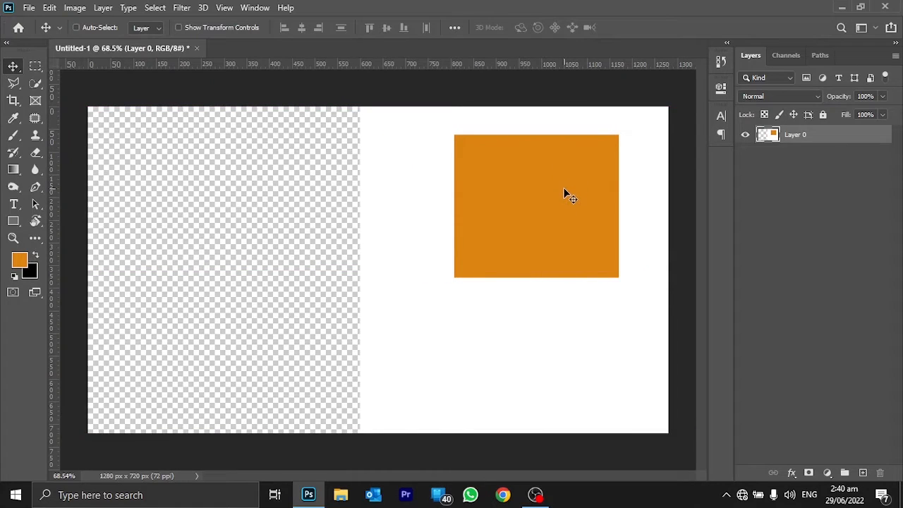
pyautogui.hotkey('ctrl', 'z')
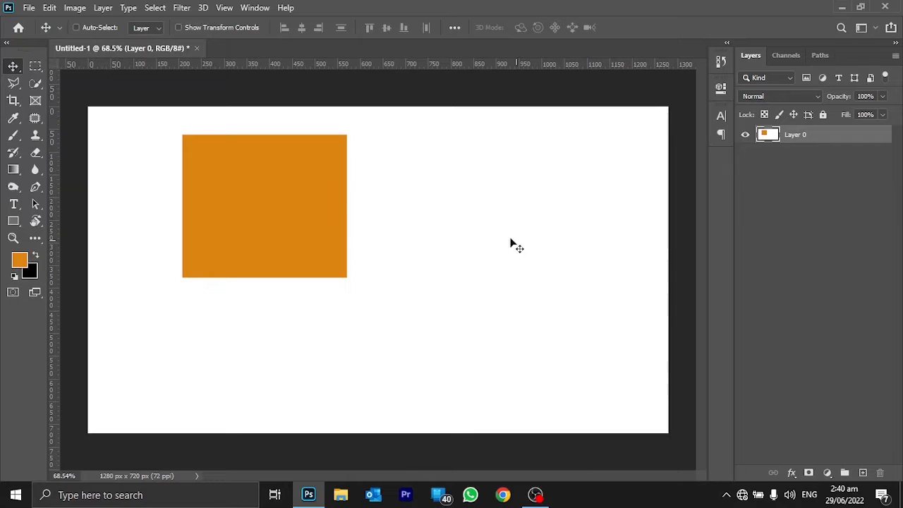
# Step: Move Layer 0 to the right once more, and undo back through the orange fill and its rectangular selection
pyautogui.moveTo(224, 188); pyautogui.dragTo(425, 196)
pyautogui.hotkey('ctrl', 'z')
pyautogui.hotkey('ctrl', 'z')
pyautogui.hotkey('ctrl', 'z')
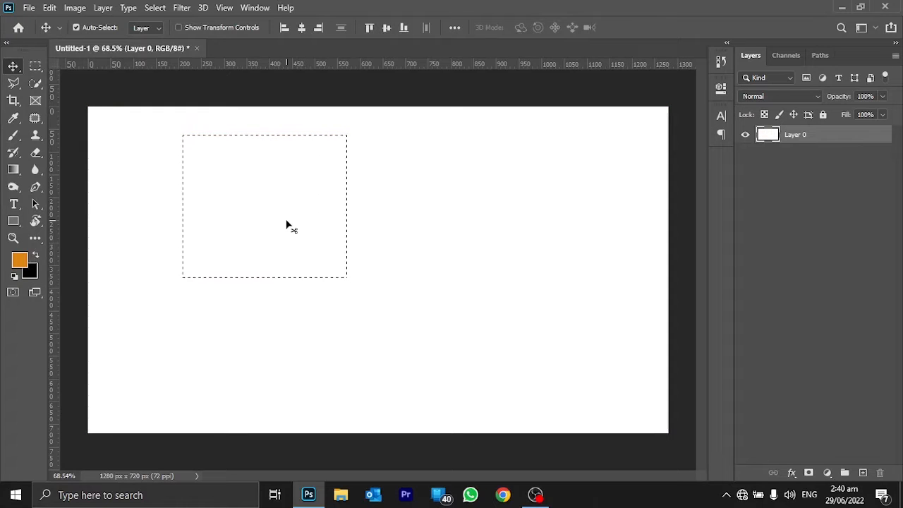
pyautogui.hotkey('ctrl', 'z')
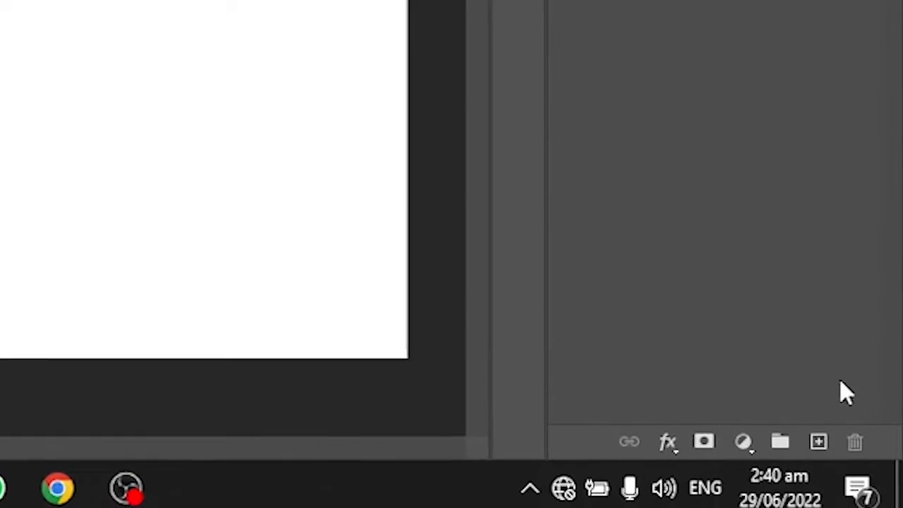
# Step: Add a blank layer above Layer 0 and check its transparency by hiding and showing Layer 0
pyautogui.click(808, 434)
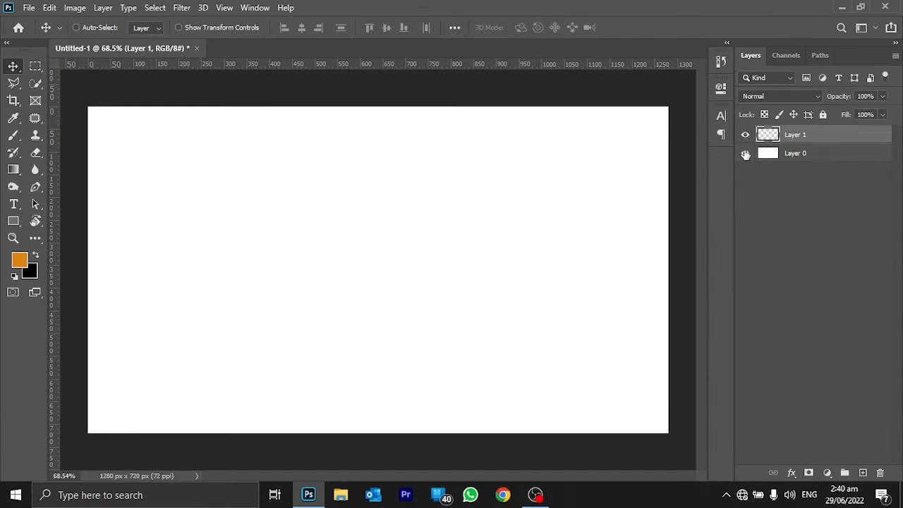
pyautogui.click(746, 153)
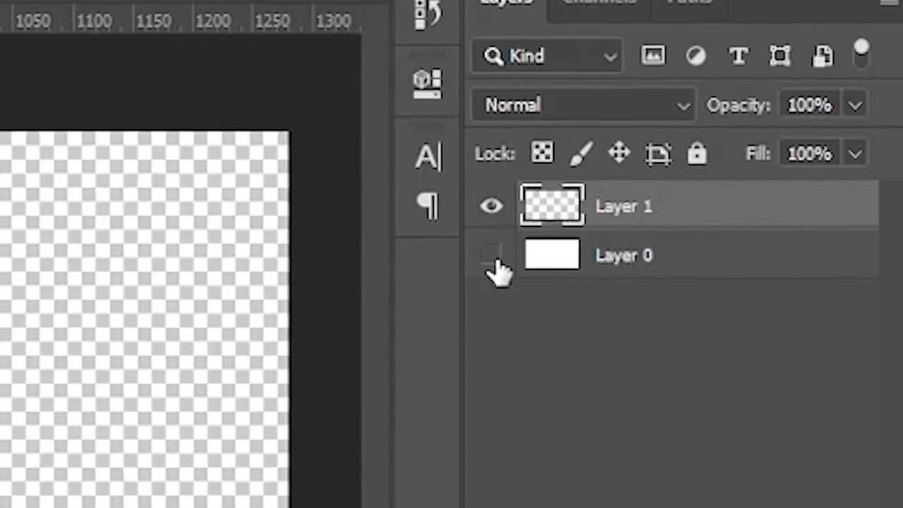
pyautogui.click(420, 262)
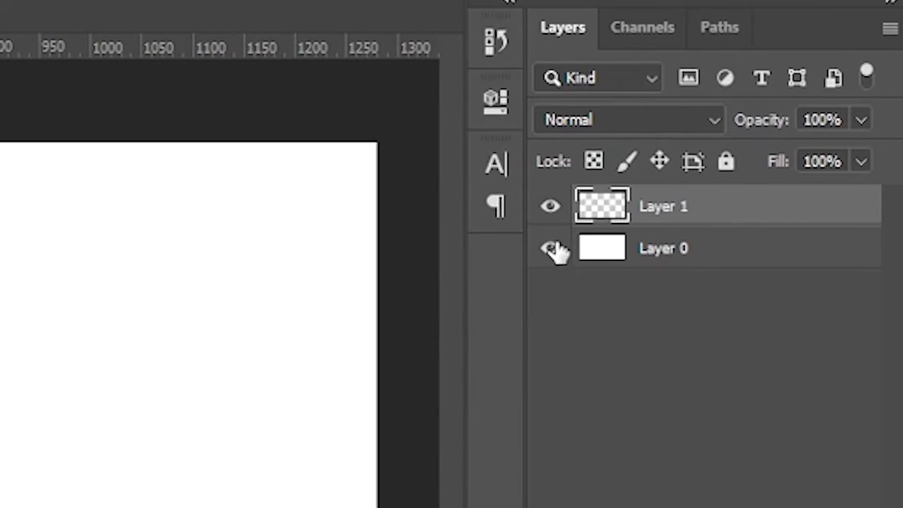
pyautogui.click(553, 249)
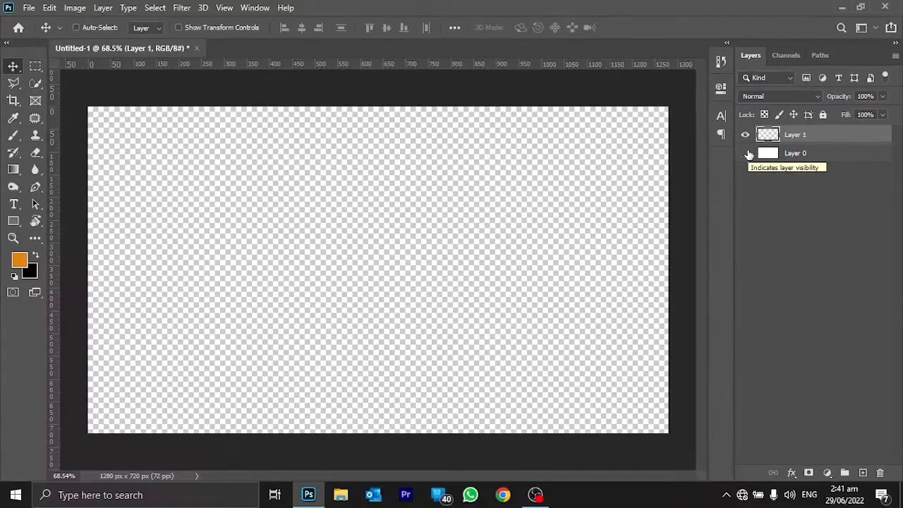
pyautogui.click(746, 153)
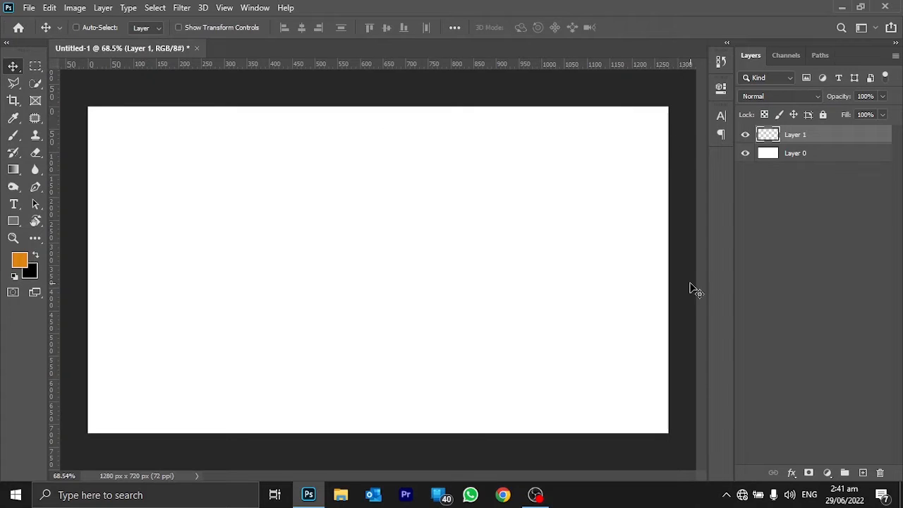
pyautogui.click(745, 153)
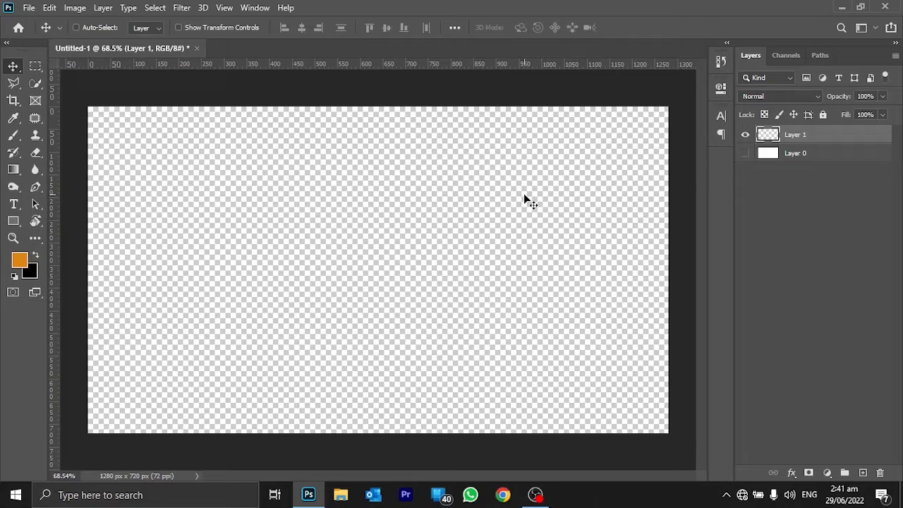
pyautogui.click(745, 153)
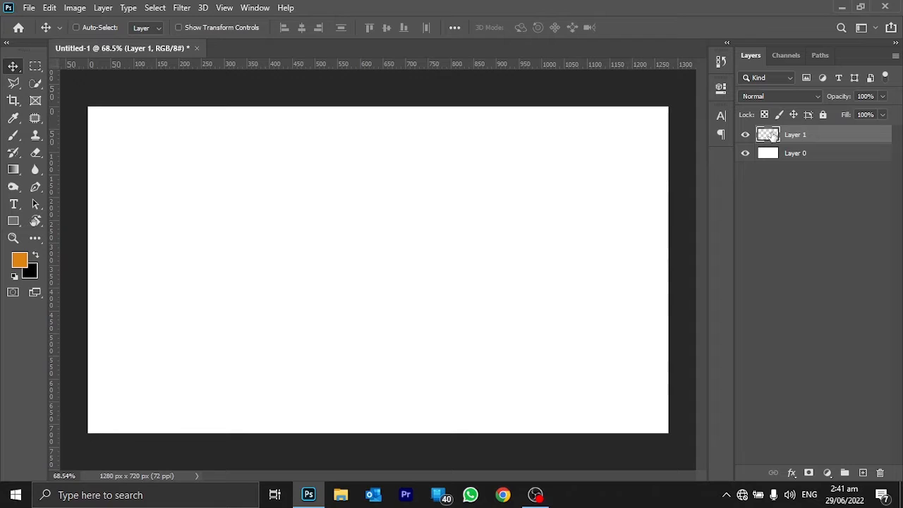
# Step: Fill a rectangular marquee selection near the canvas's left edge on Layer 1 with the orange foreground color and deselect it
pyautogui.click(35, 65)
pyautogui.moveTo(111, 160); pyautogui.dragTo(255, 289)
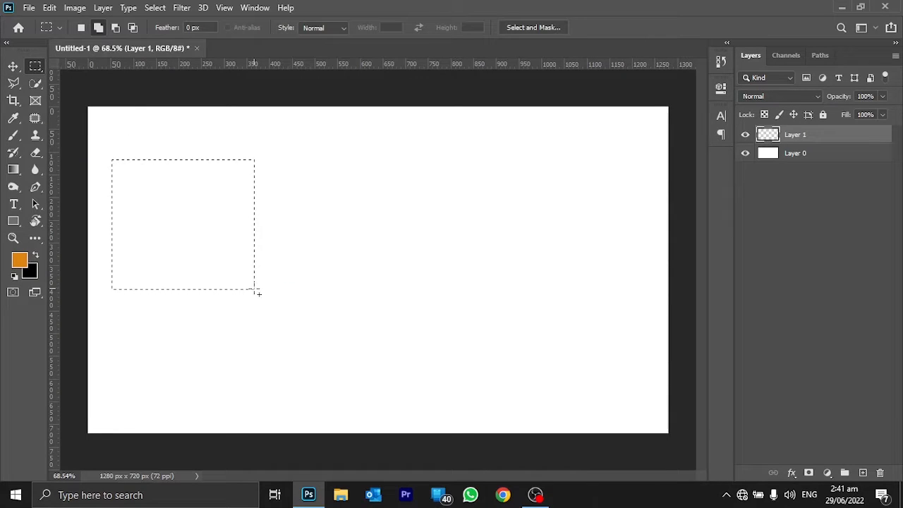
pyautogui.hotkey('alt', 'BackSpace')
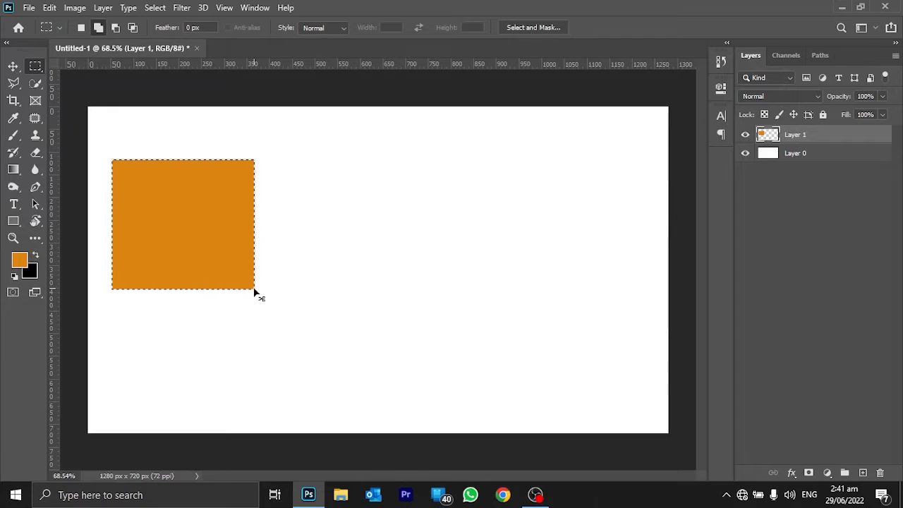
pyautogui.hotkey('ctrl', 'd')
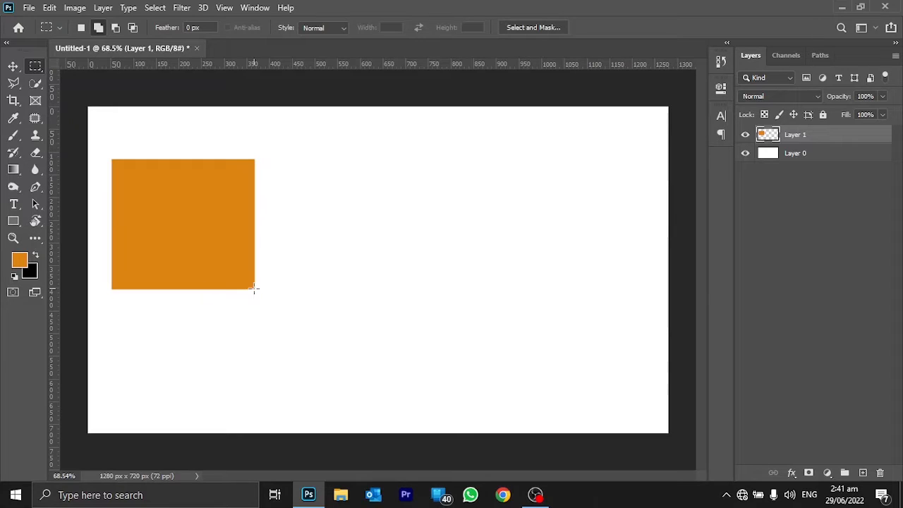
# Step: Move Layer 1's orange rectangle toward the canvas's middle and rotate it about -2.4 degrees with Free Transform
pyautogui.click(12, 65)
pyautogui.moveTo(161, 219); pyautogui.dragTo(369, 242)
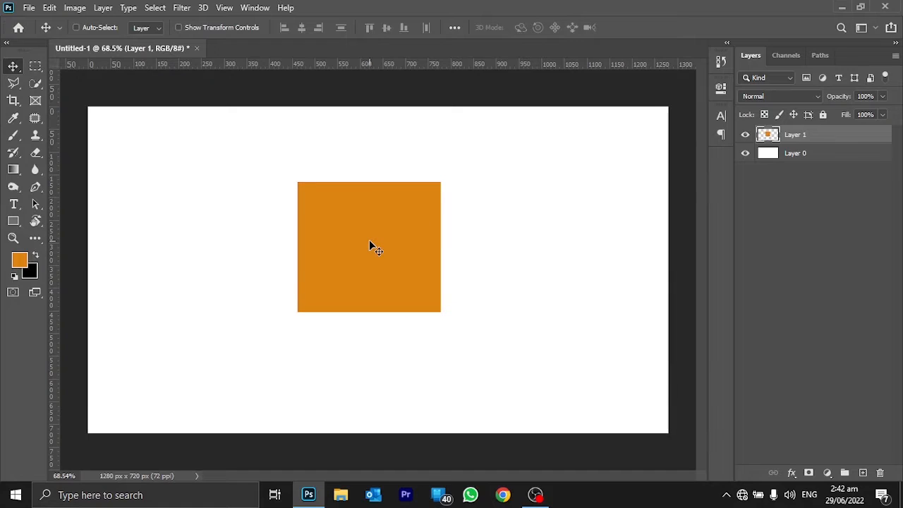
pyautogui.hotkey('ctrl', 't')
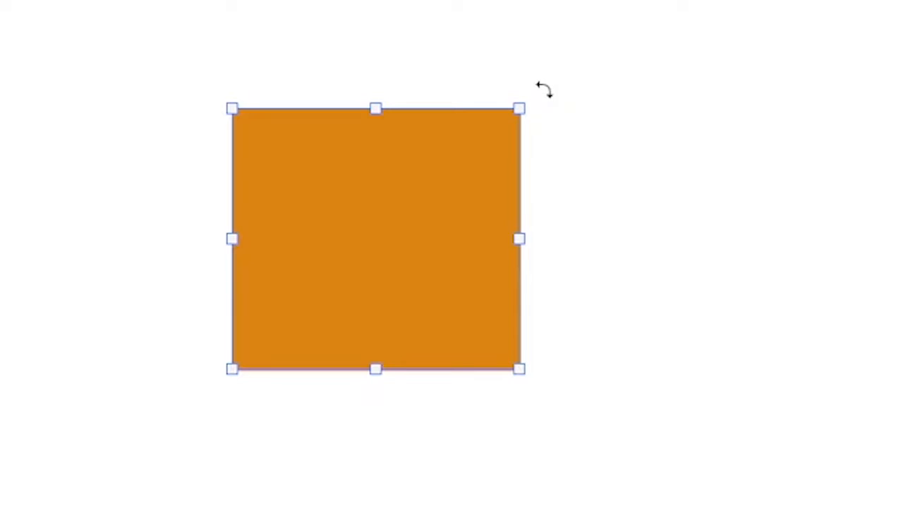
pyautogui.moveTo(543, 88)
pyautogui.mouseDown()
pyautogui.moveTo(569, 113)
pyautogui.moveTo(581, 228)
pyautogui.moveTo(585, 218)
pyautogui.moveTo(441, 7)
pyautogui.moveTo(214, 157)
pyautogui.moveTo(515, 388)
pyautogui.moveTo(456, 40)
pyautogui.moveTo(374, 166)
pyautogui.moveTo(542, 137)
pyautogui.moveTo(538, 80)
pyautogui.mouseUp()
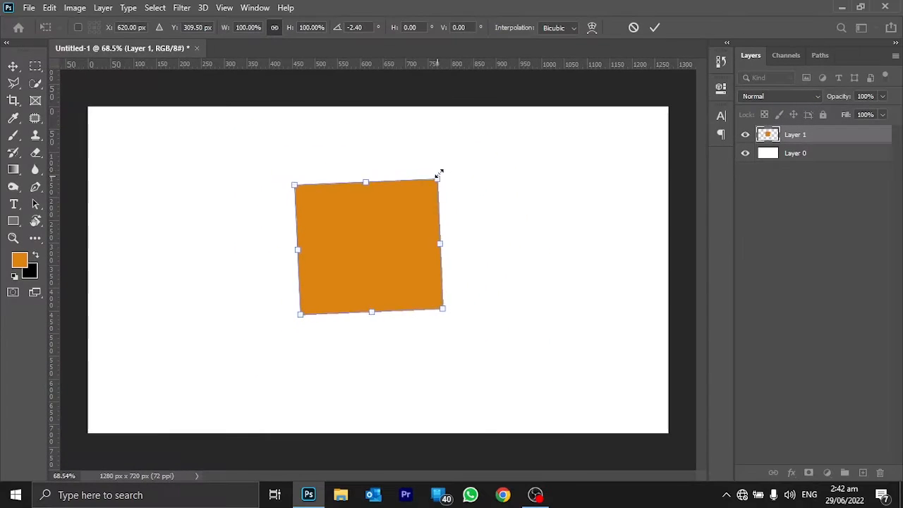
# Step: Scale the orange rectangle to about 200% at about -0.29 degrees rotation and center it on the canvas
pyautogui.moveTo(438, 174); pyautogui.dragTo(500, 116)
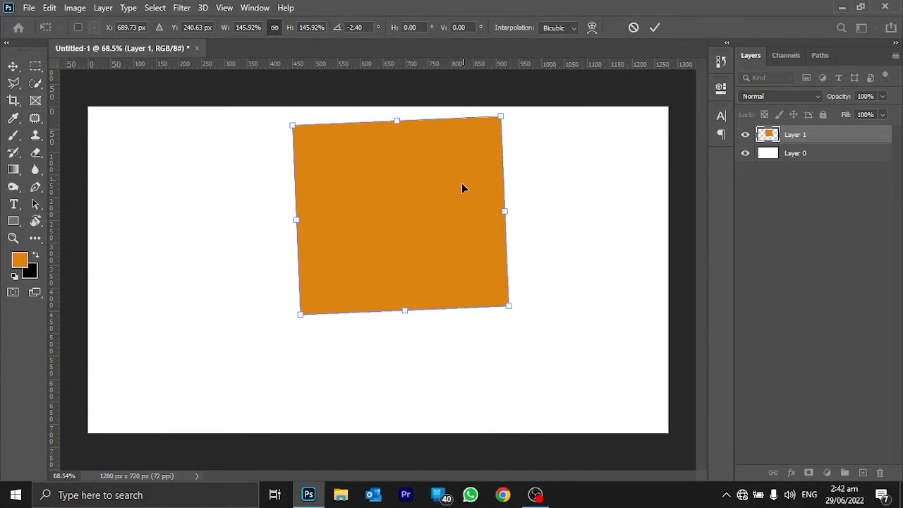
pyautogui.moveTo(510, 311); pyautogui.dragTo(615, 364)
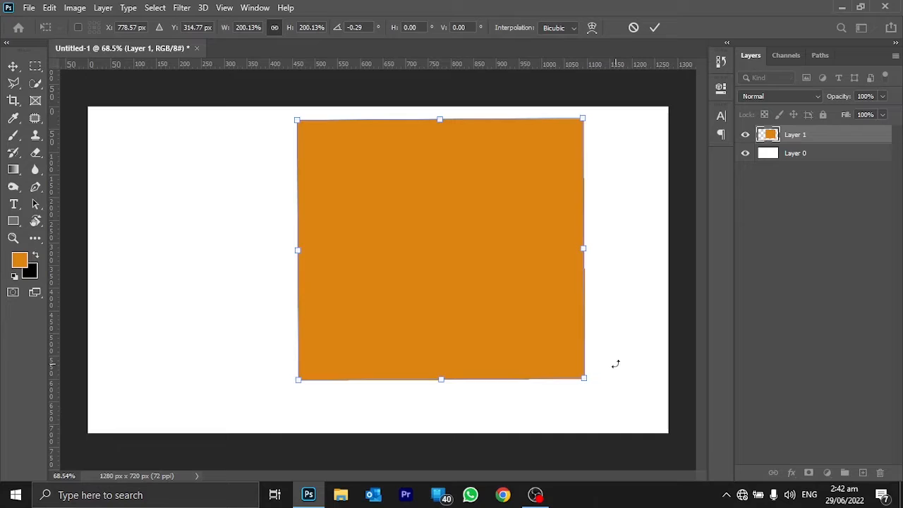
pyautogui.moveTo(506, 207); pyautogui.dragTo(439, 227)
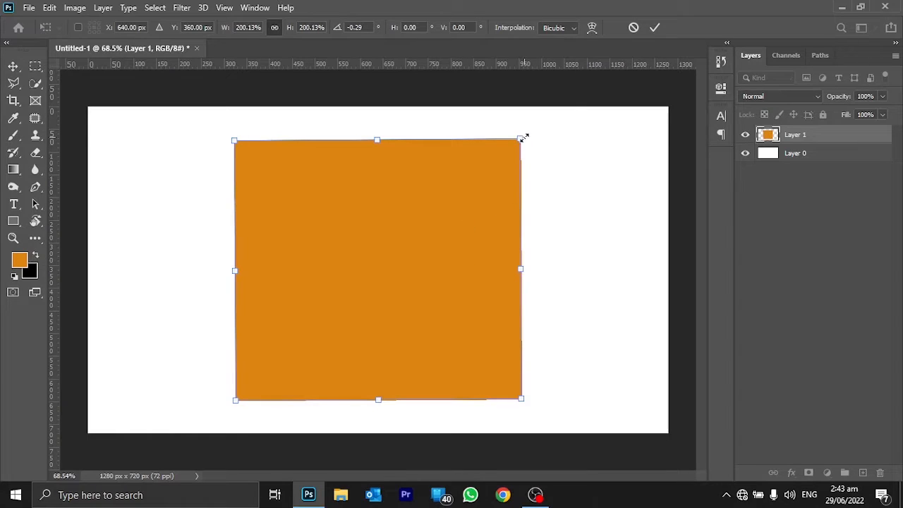
pyautogui.moveTo(521, 139); pyautogui.dragTo(534, 183)
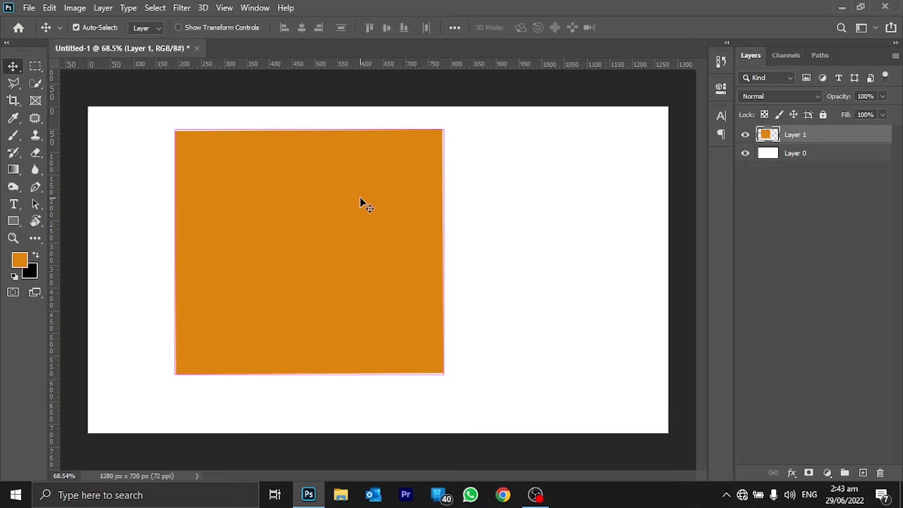
# Step: Shrink the orange rectangle proportionally with Free Transform and move it near the canvas's left edge
pyautogui.hotkey('ctrl', 't')
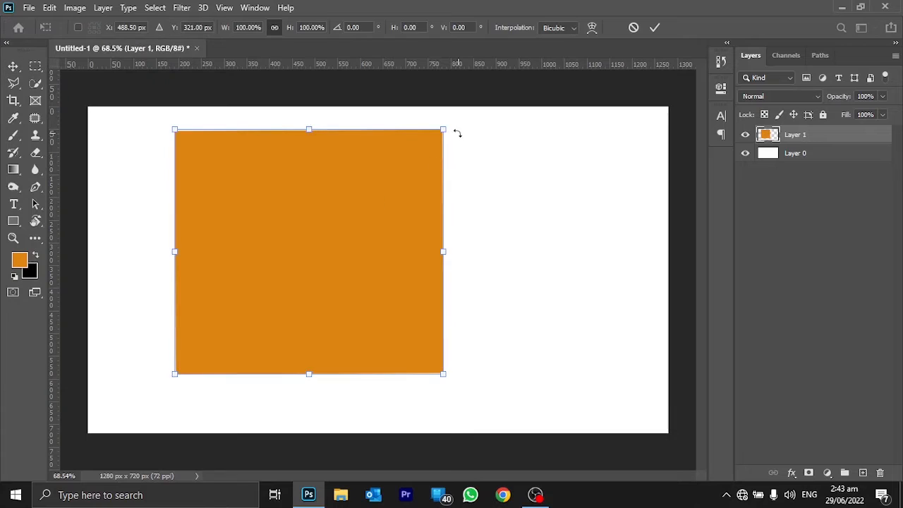
pyautogui.moveTo(443, 130); pyautogui.dragTo(357, 197)
pyautogui.press('Return')
pyautogui.moveTo(285, 306); pyautogui.dragTo(210, 272)
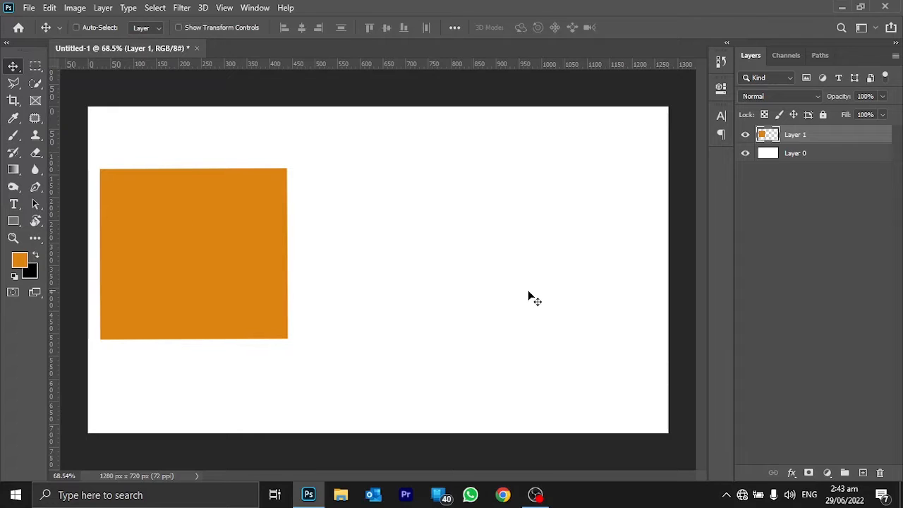
# Step: Add the text PHOTOSHOP in Calibri Bold at 73.48 pt to the right of the orange rectangle
pyautogui.click(14, 204)
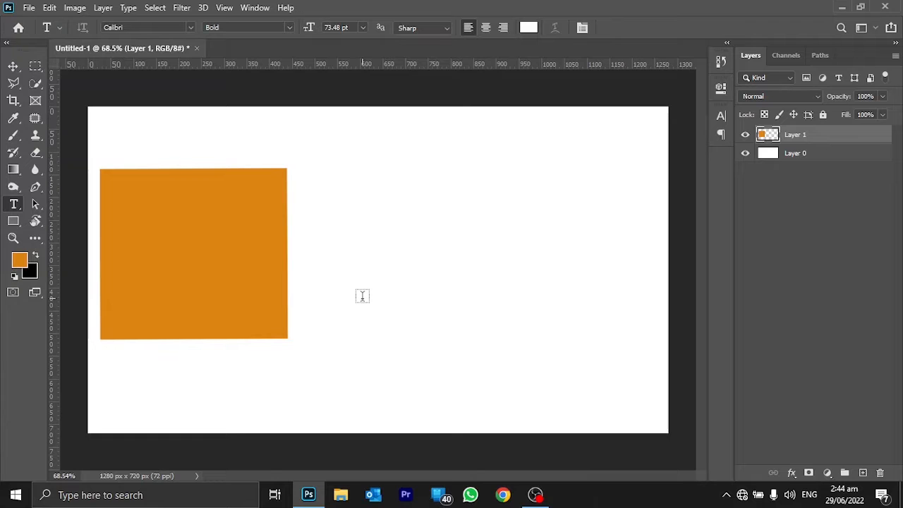
pyautogui.click(346, 203)
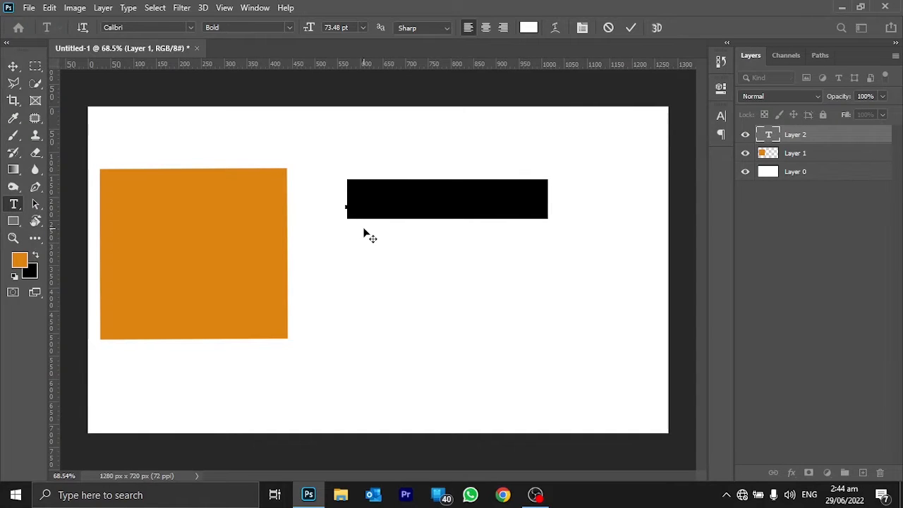
pyautogui.press('BackSpace')
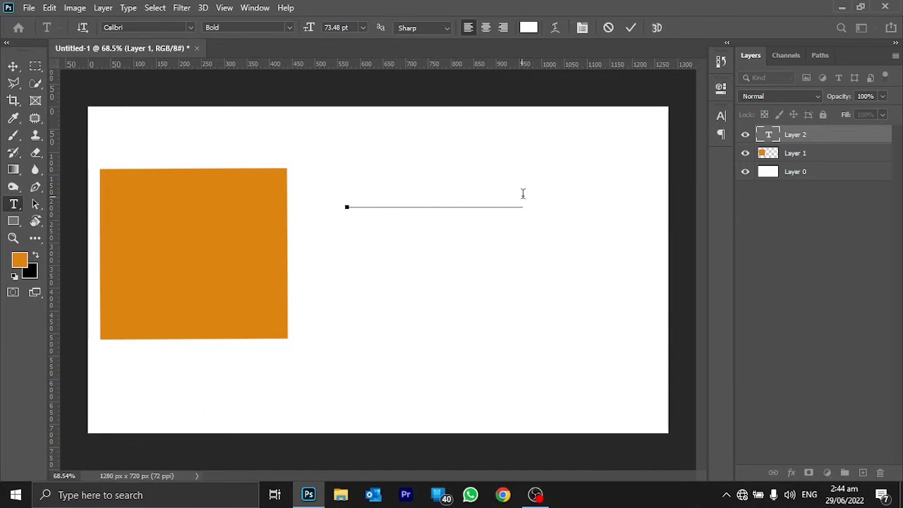
pyautogui.press('ctrl')
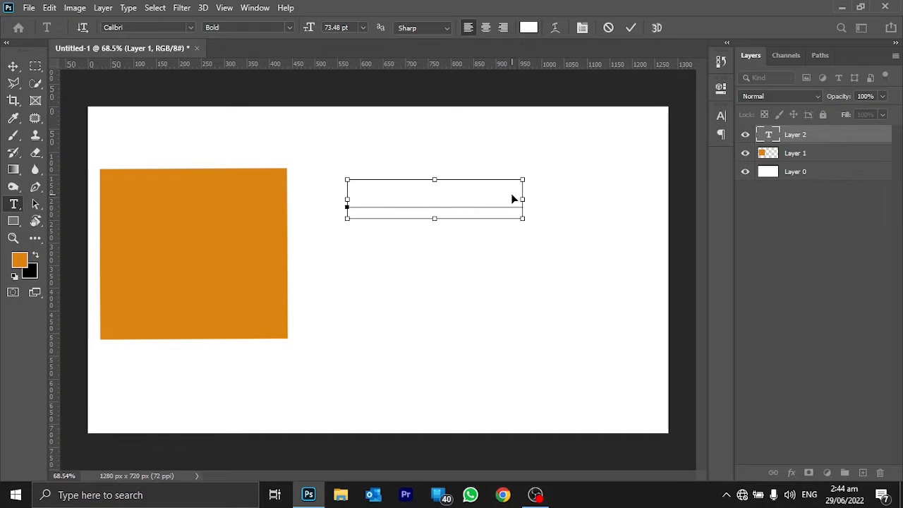
# Step: Set the color of the whole PHOTOSHOP text to red, ff0000
pyautogui.hotkey('ctrl', 'a')
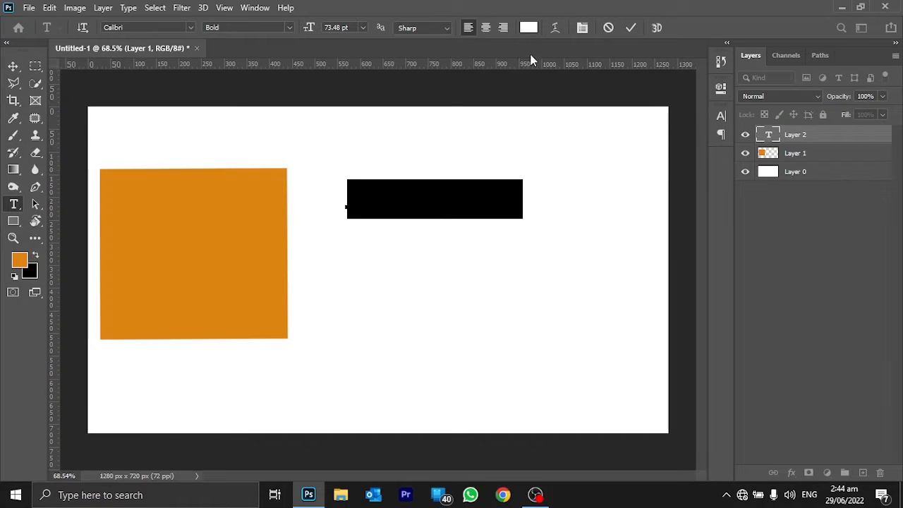
pyautogui.click(531, 28)
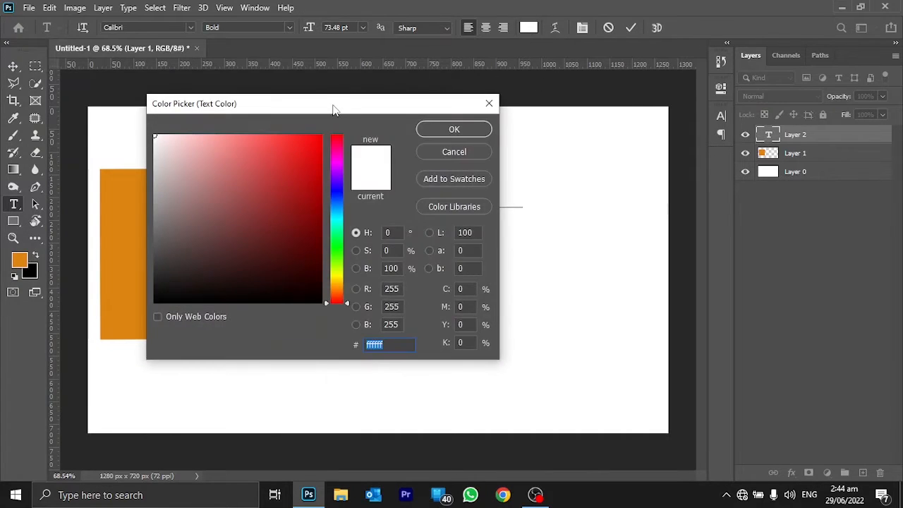
pyautogui.moveTo(334, 106); pyautogui.dragTo(770, 133)
pyautogui.moveTo(720, 195); pyautogui.dragTo(760, 156)
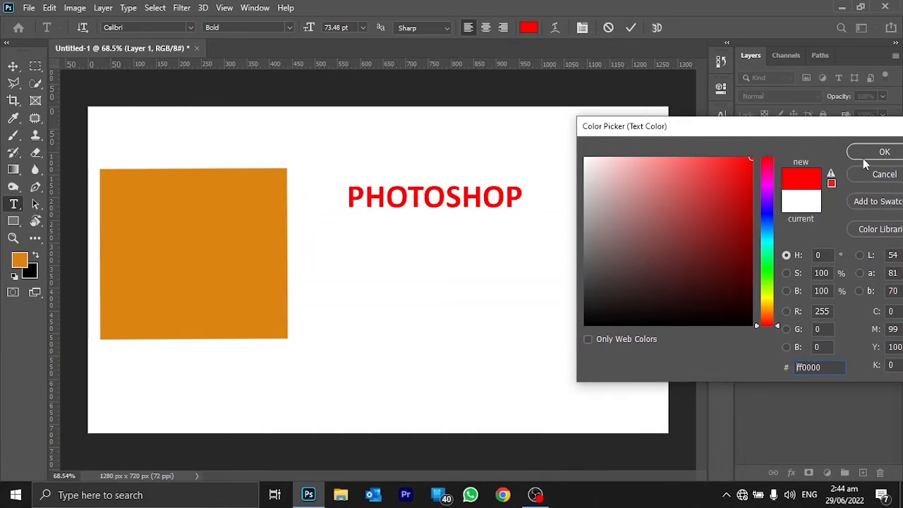
pyautogui.click(887, 152)
pyautogui.click(13, 65)
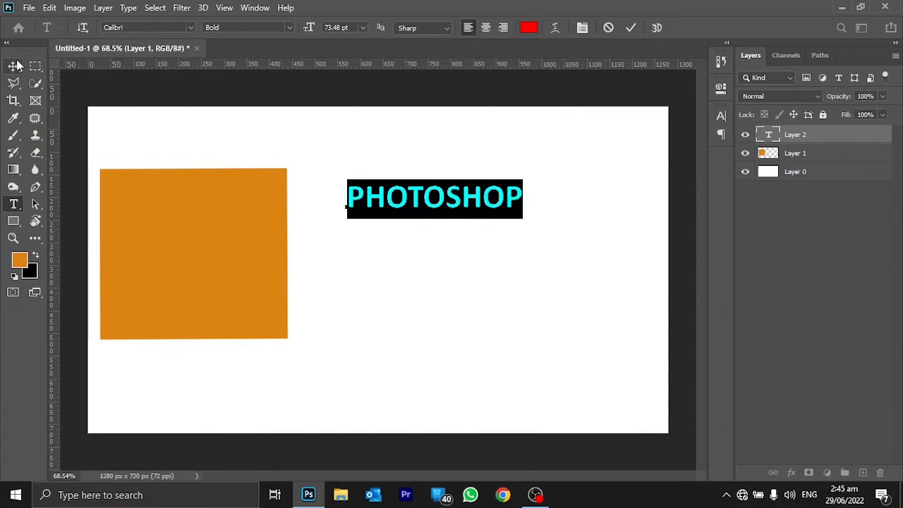
# Step: Move the PHOTOSHOP text so that it partly overlaps the orange rectangle's right side
pyautogui.doubleClick(451, 197)
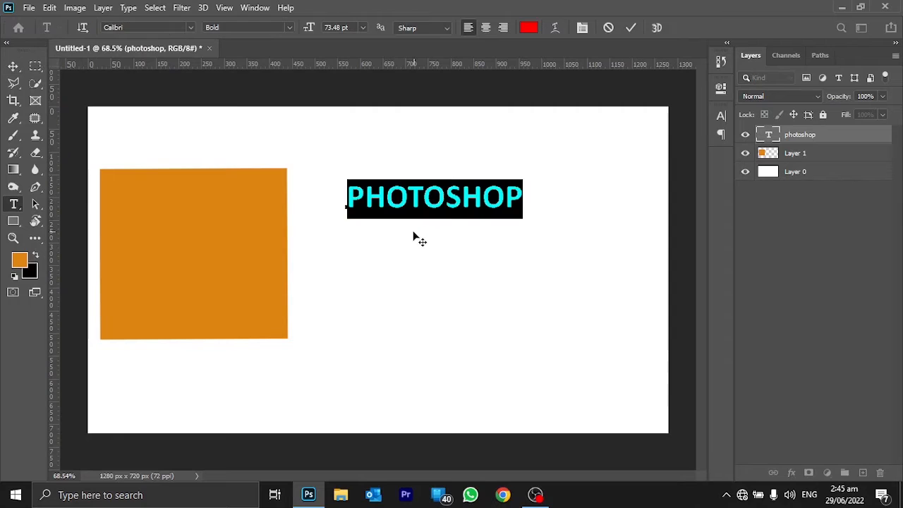
pyautogui.click(12, 66)
pyautogui.moveTo(450, 198); pyautogui.dragTo(405, 256)
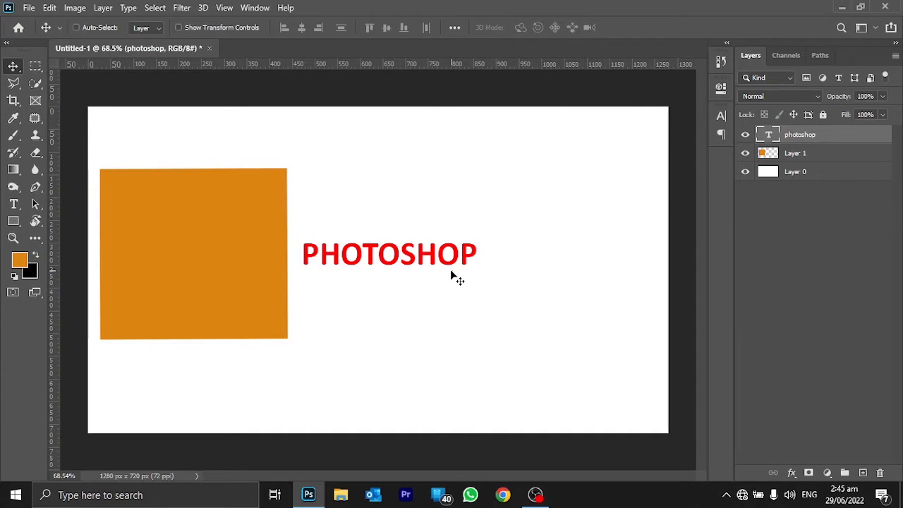
pyautogui.moveTo(454, 261); pyautogui.dragTo(348, 236)
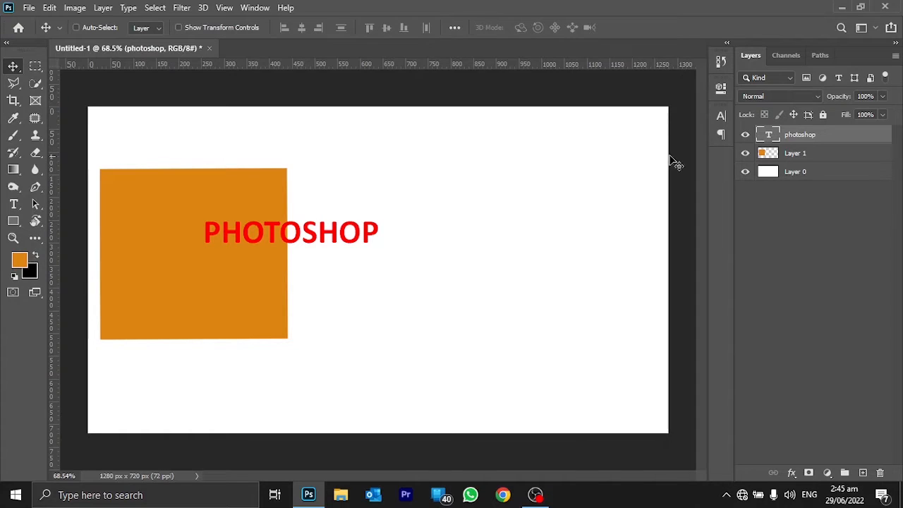
# Step: Place the photoshop layer beneath Layer 1 and shift the text to the right behind the orange rectangle
pyautogui.moveTo(815, 138)
pyautogui.mouseDown()
pyautogui.moveTo(806, 135)
pyautogui.moveTo(819, 136)
pyautogui.mouseUp()
pyautogui.moveTo(650, 227); pyautogui.dragTo(656, 312)
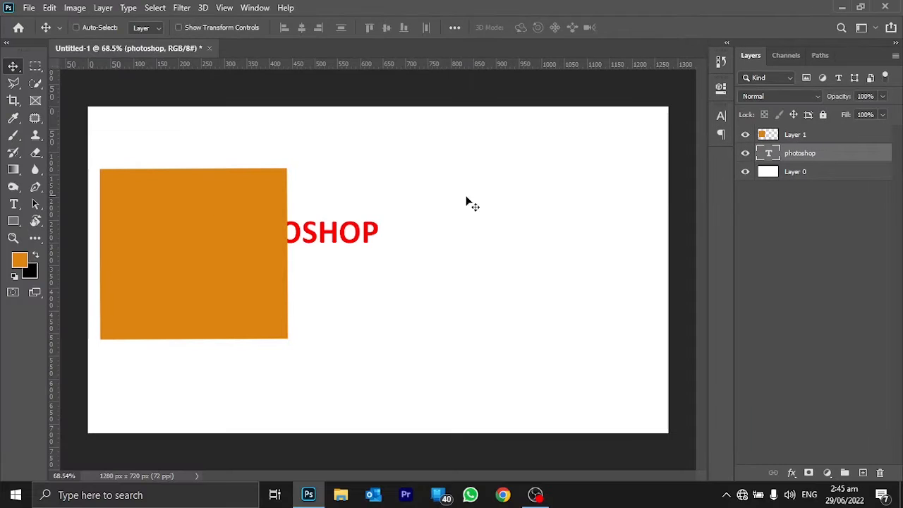
pyautogui.moveTo(310, 233); pyautogui.dragTo(369, 252)
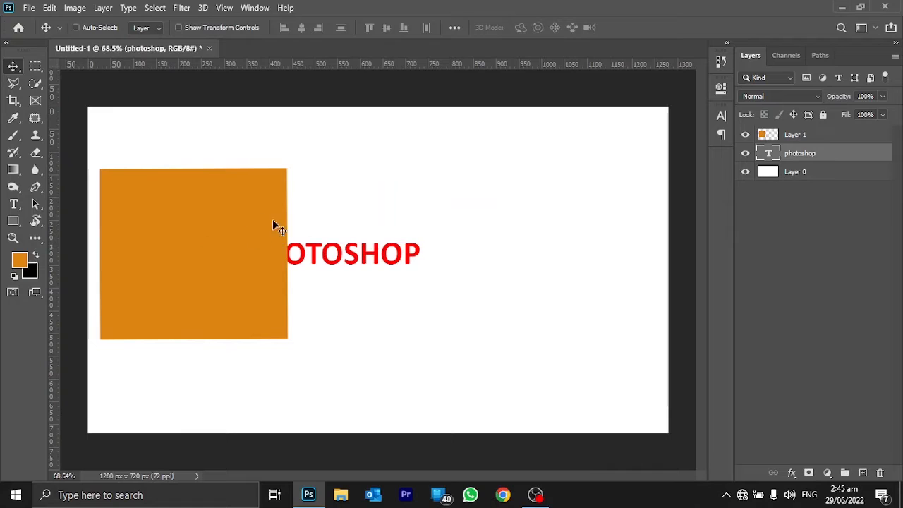
pyautogui.moveTo(240, 224)
pyautogui.mouseDown()
pyautogui.moveTo(246, 182)
pyautogui.moveTo(248, 215)
pyautogui.mouseUp()
# Step: Bring Layer 0 to the top of the layer stack and try it at 53% opacity before restoring 100%
pyautogui.click(769, 172)
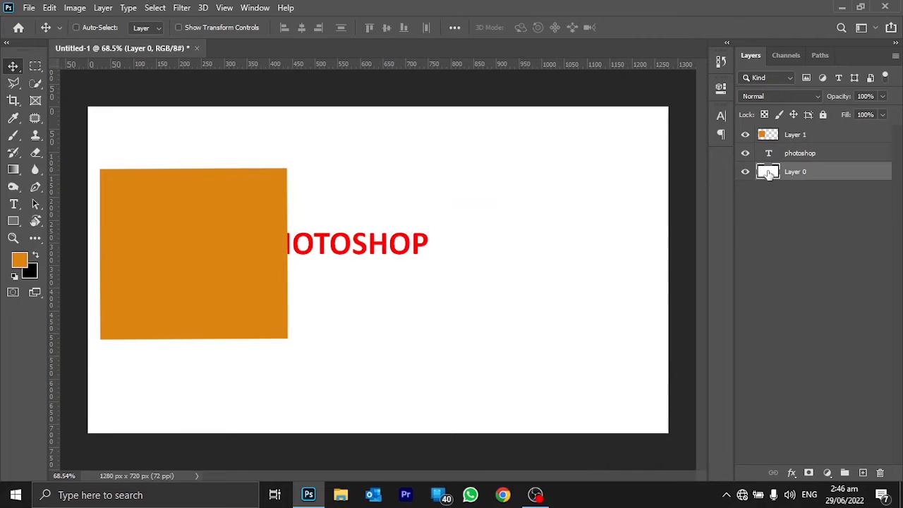
pyautogui.moveTo(769, 173); pyautogui.dragTo(771, 134)
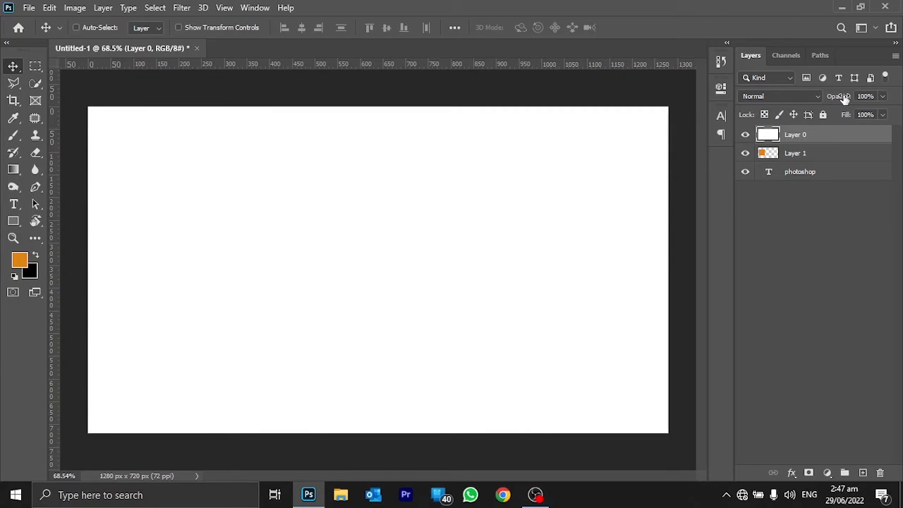
pyautogui.moveTo(844, 98); pyautogui.dragTo(812, 106)
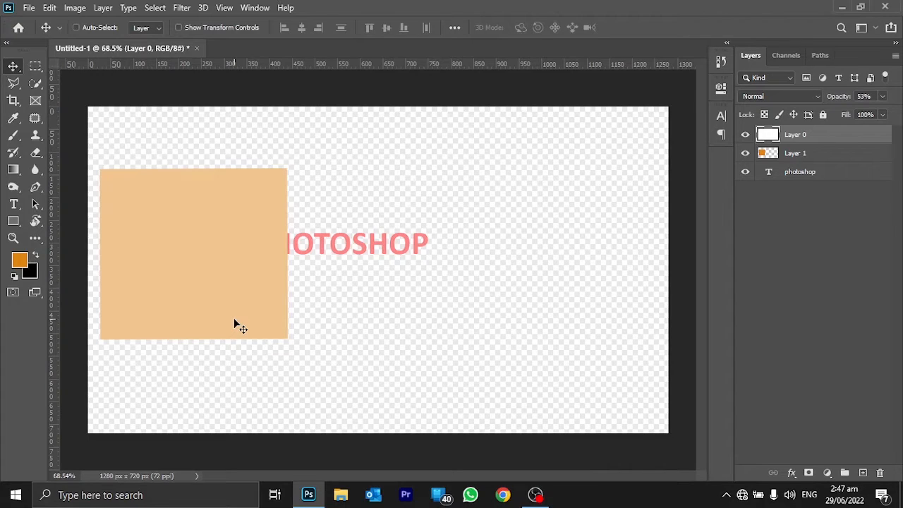
pyautogui.moveTo(835, 99); pyautogui.dragTo(875, 98)
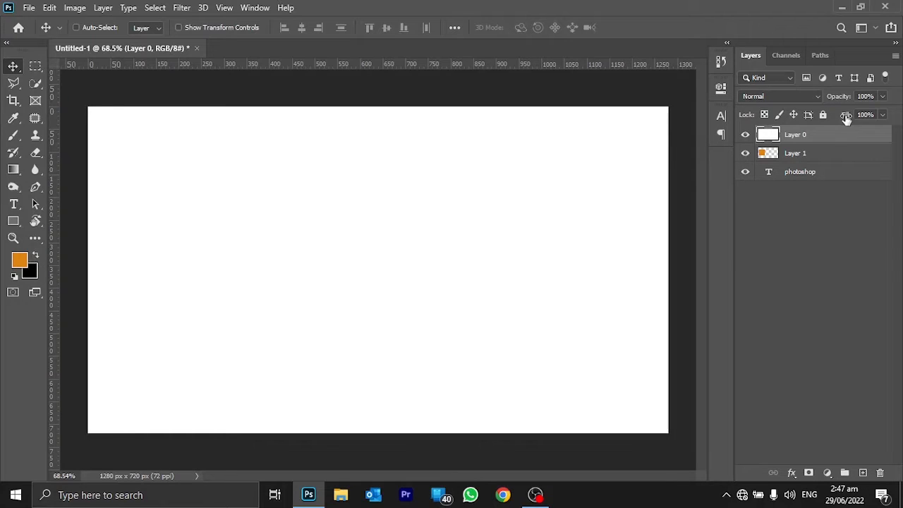
# Step: Browse Layer 0's blend modes and return to Normal, then try a lower fill and undo back to the photoshop layer on top
pyautogui.click(818, 96)
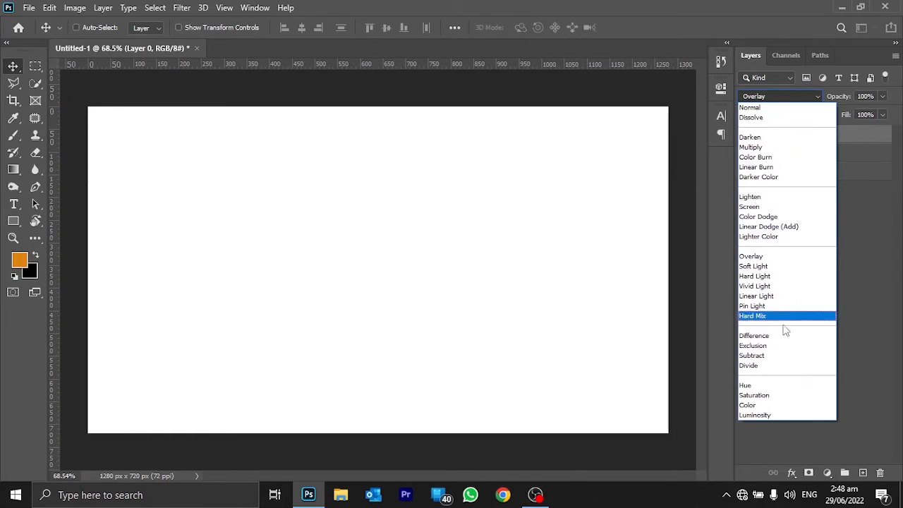
pyautogui.click(823, 108)
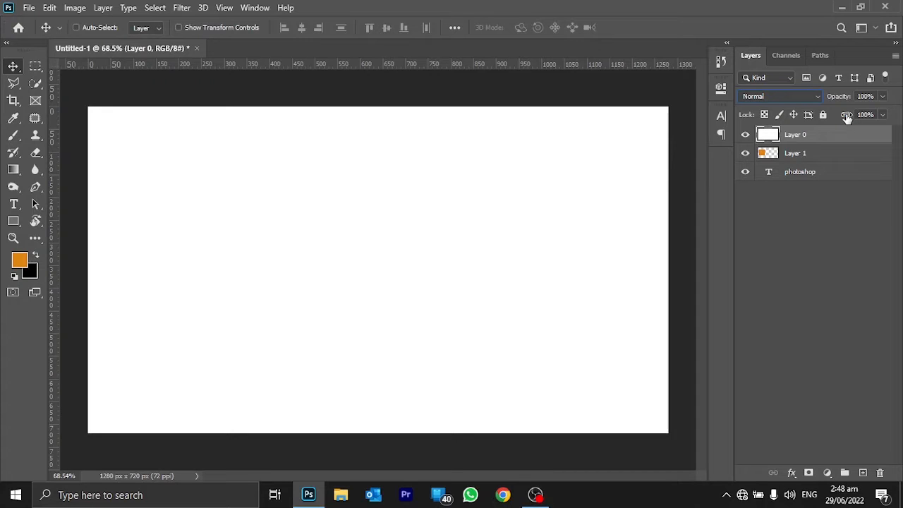
pyautogui.moveTo(847, 117); pyautogui.dragTo(809, 130)
pyautogui.hotkey('ctrl', 'z')
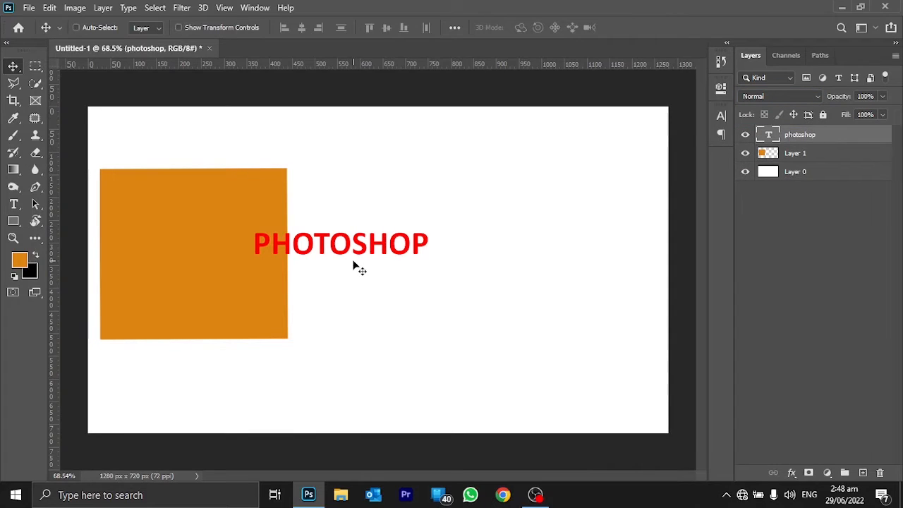
# Step: Move the PHOTOSHOP text off the orange rectangle to the right of its upper edge
pyautogui.moveTo(368, 244); pyautogui.dragTo(413, 221)
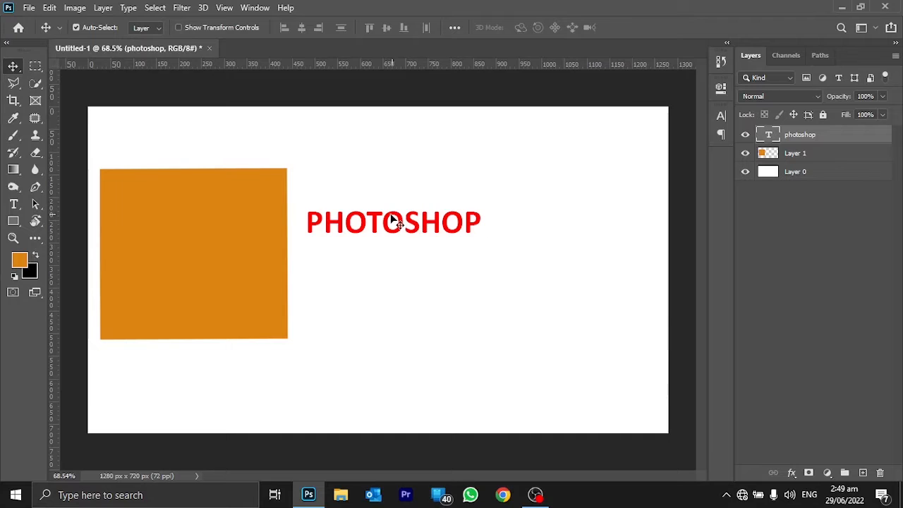
pyautogui.moveTo(385, 231); pyautogui.dragTo(384, 185)
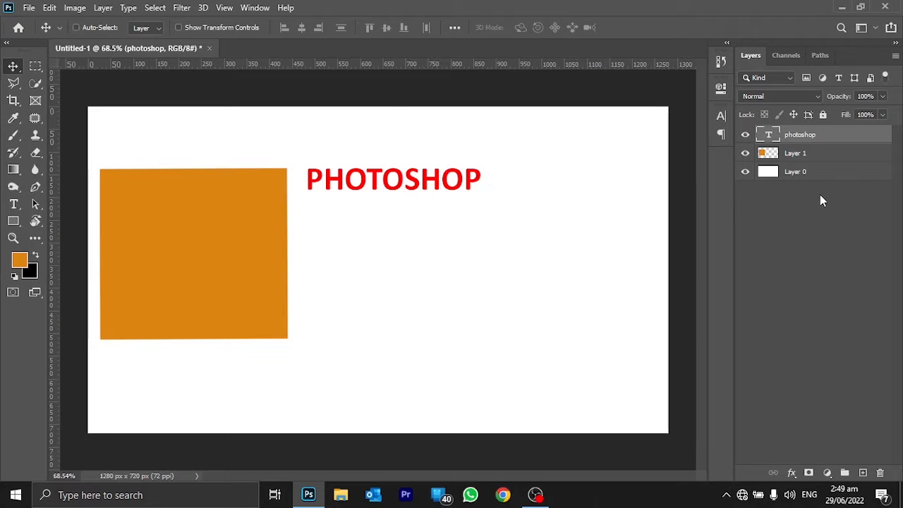
pyautogui.keyDown('ctrl'); pyautogui.click(413, 173); pyautogui.keyUp('ctrl')
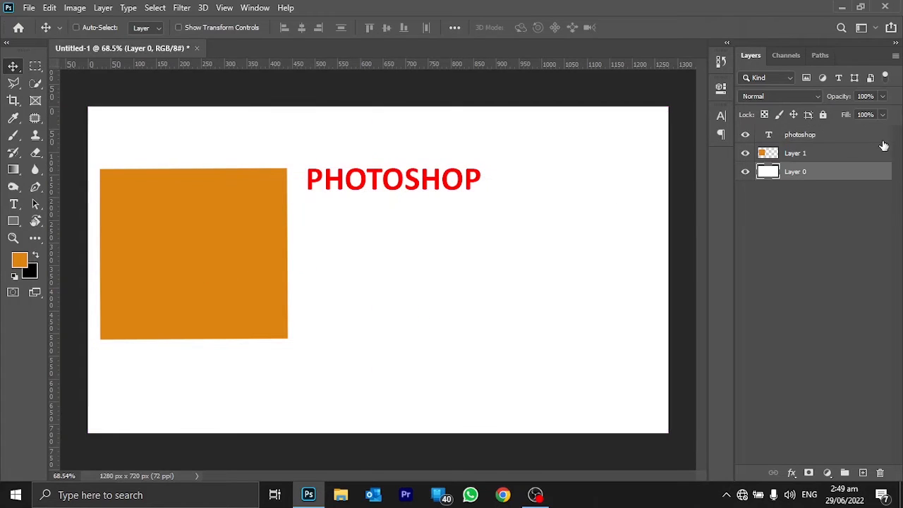
# Step: Add a red text layer containing the person's first name below and to the right of PHOTOSHOP
pyautogui.click(824, 134)
pyautogui.click(14, 204)
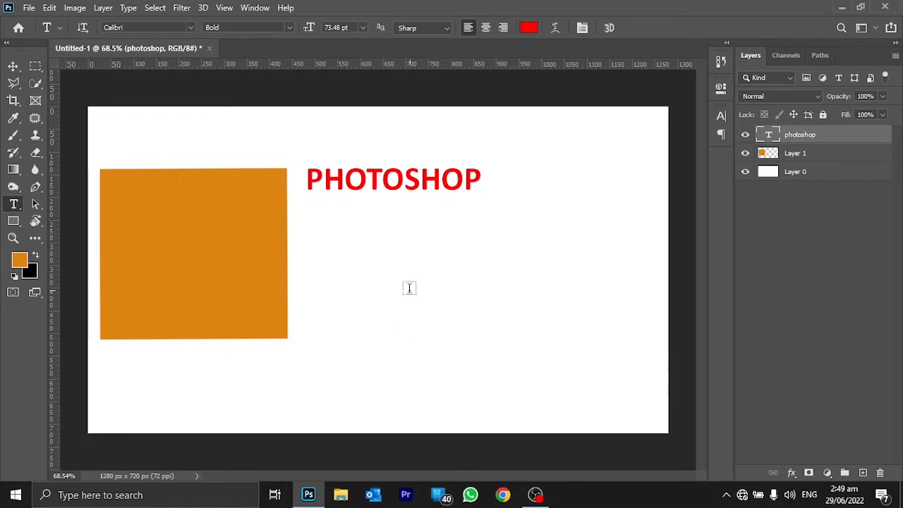
pyautogui.click(409, 287)
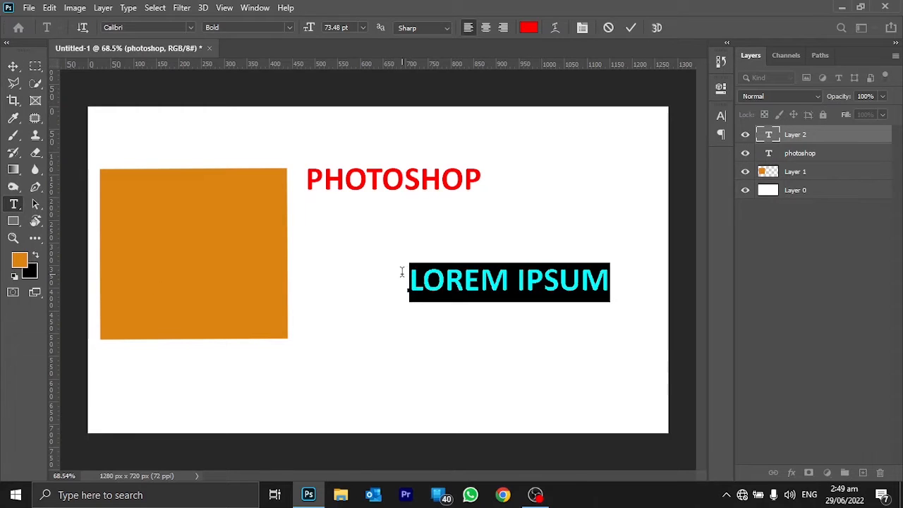
pyautogui.write('UMAIR')
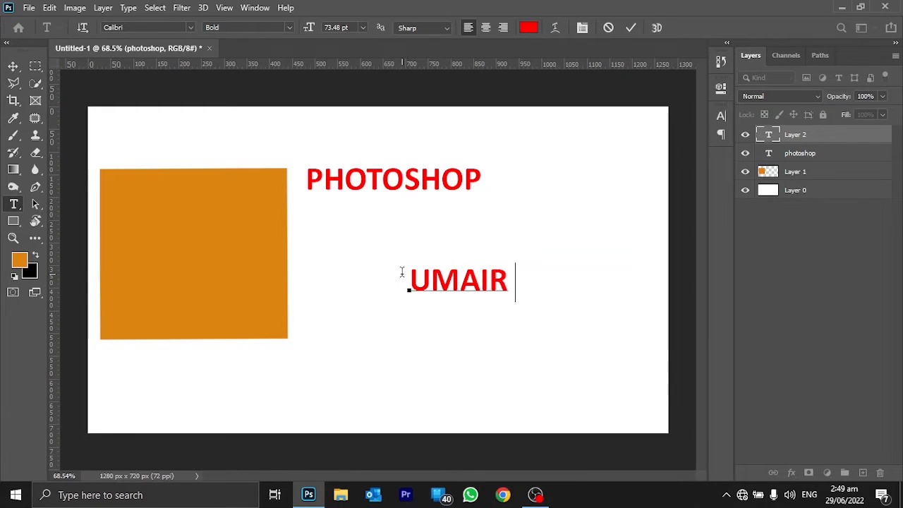
pyautogui.click(14, 65)
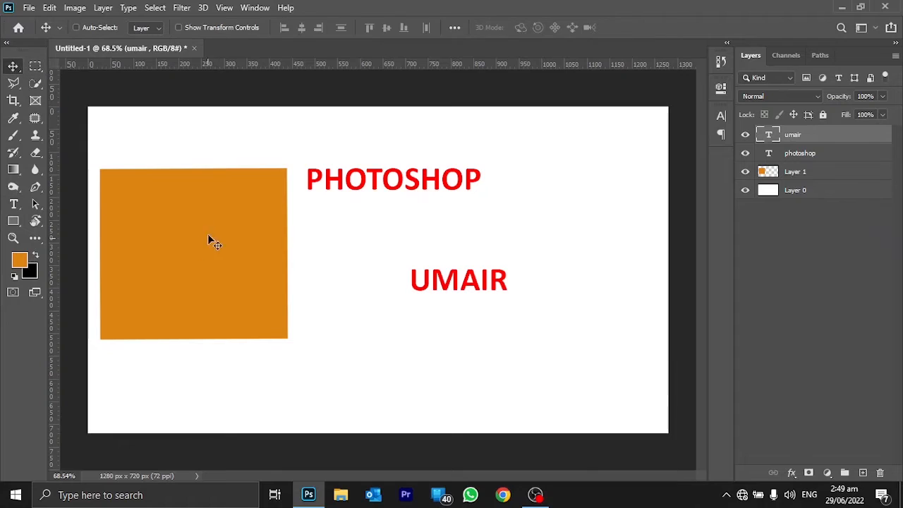
# Step: Make an elliptical selection beside the texts, fill it with black on a new layer, deselect and move the ellipse up
pyautogui.click(36, 66)
pyautogui.click(66, 82)
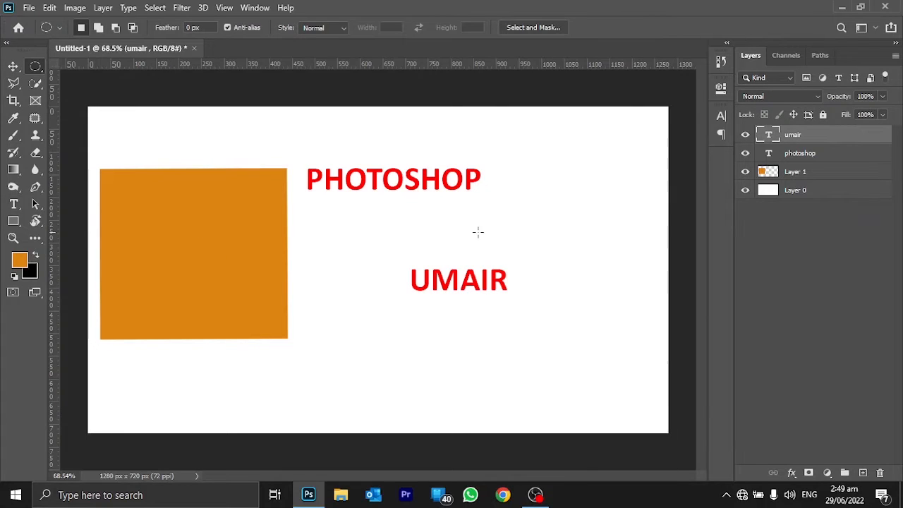
pyautogui.moveTo(530, 174); pyautogui.dragTo(629, 295)
pyautogui.click(864, 472)
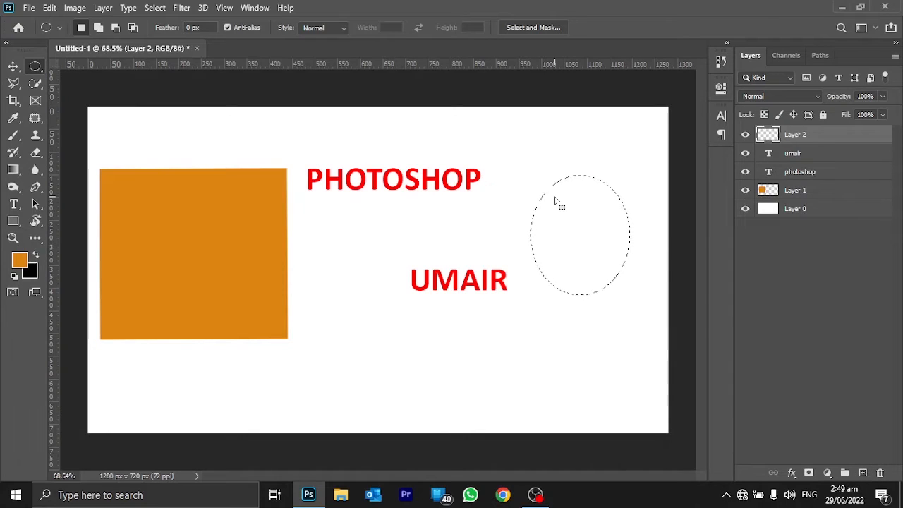
pyautogui.hotkey('ctrl', 'BackSpace')
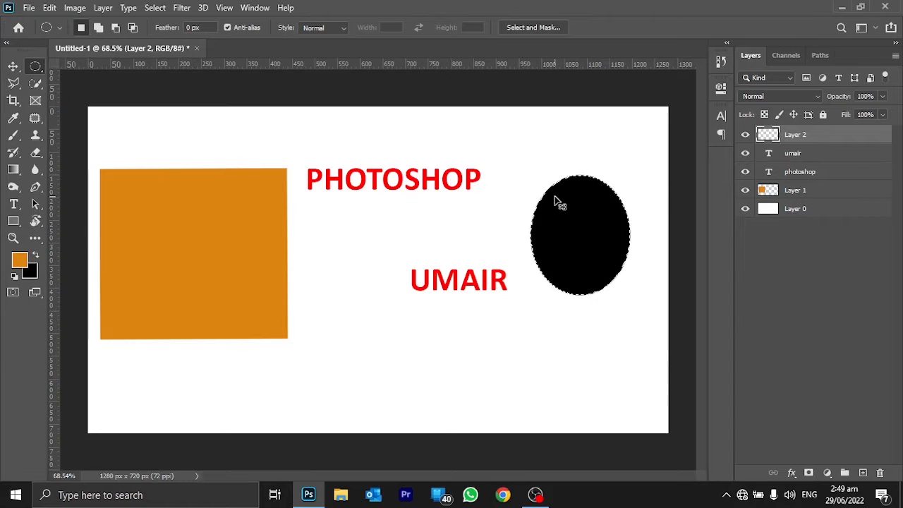
pyautogui.hotkey('ctrl', 'd')
pyautogui.press('v')
pyautogui.moveTo(602, 221); pyautogui.dragTo(584, 171)
# Step: Slide the PHOTOSHOP text right to overlap the black ellipse and bring its layer to the top of the stack
pyautogui.click(446, 188)
pyautogui.doubleClick(445, 189)
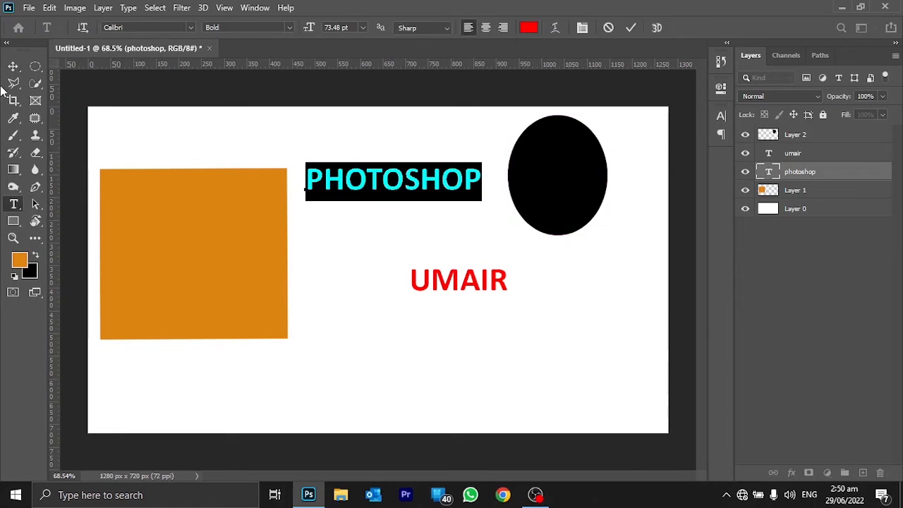
pyautogui.press('Escape')
pyautogui.moveTo(381, 175); pyautogui.dragTo(468, 178)
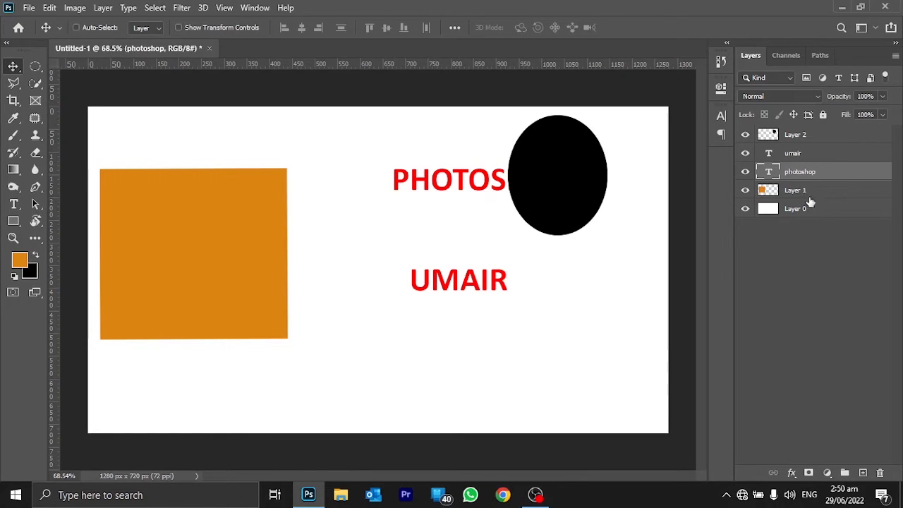
pyautogui.moveTo(811, 176); pyautogui.dragTo(808, 129)
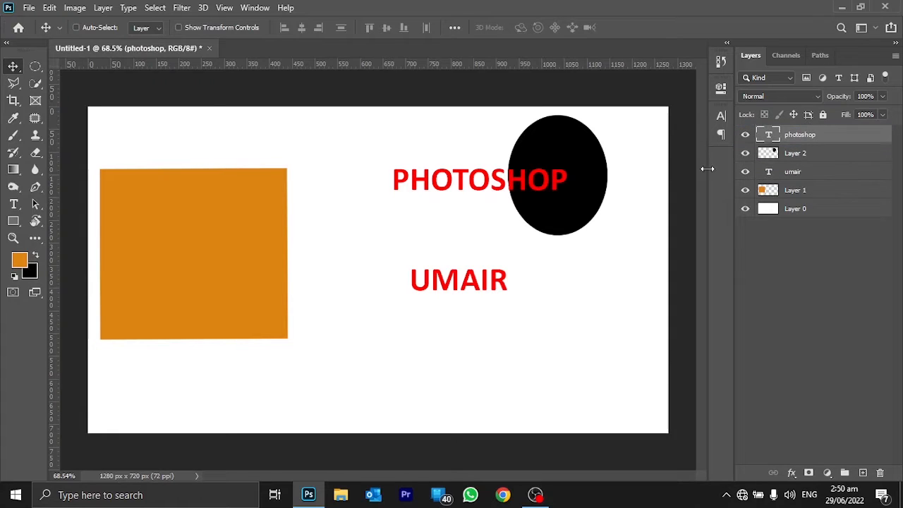
# Step: Group the objects by placing PHOTOSHOP across the ellipse, the name text just below it, and the orange rectangle beside the ellipse
pyautogui.doubleClick(526, 181)
pyautogui.keyDown('ctrl'); pyautogui.click(474, 285); pyautogui.keyUp('ctrl')
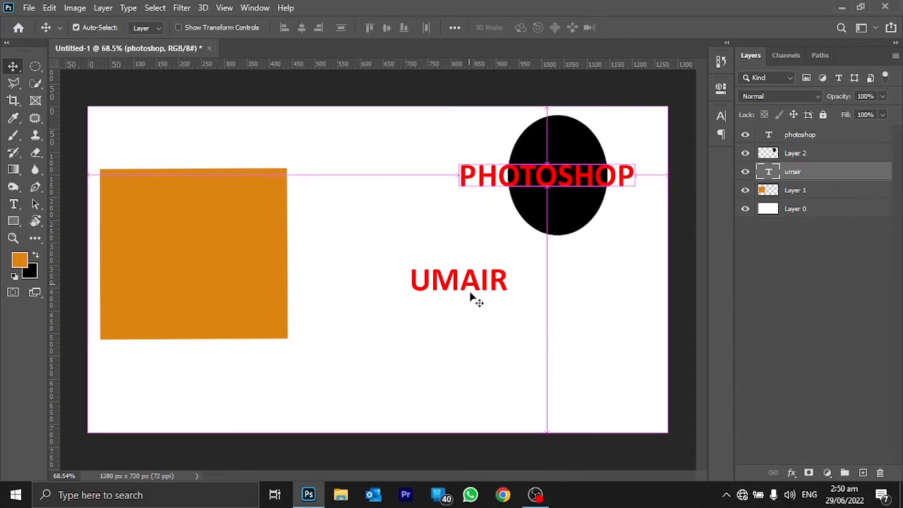
pyautogui.moveTo(481, 280); pyautogui.dragTo(490, 212)
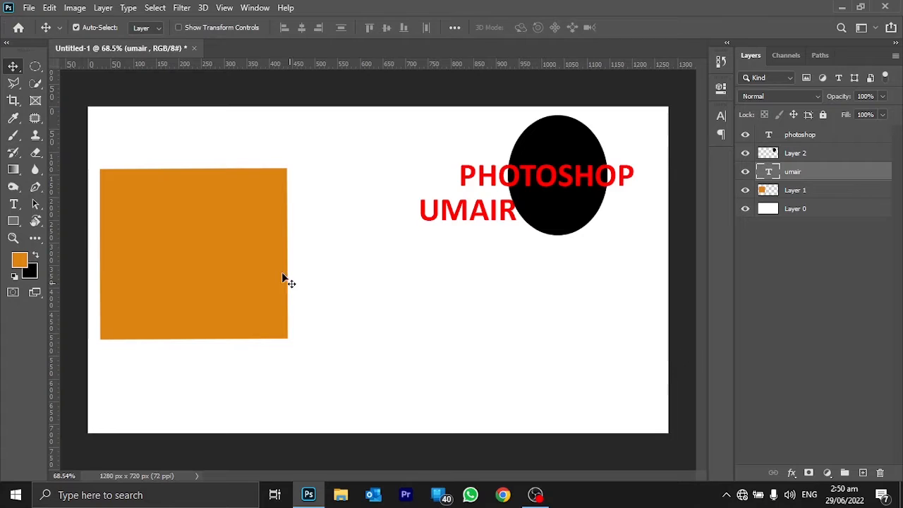
pyautogui.keyDown('ctrl'); pyautogui.click(212, 266); pyautogui.keyUp('ctrl')
pyautogui.moveTo(212, 266); pyautogui.dragTo(423, 186)
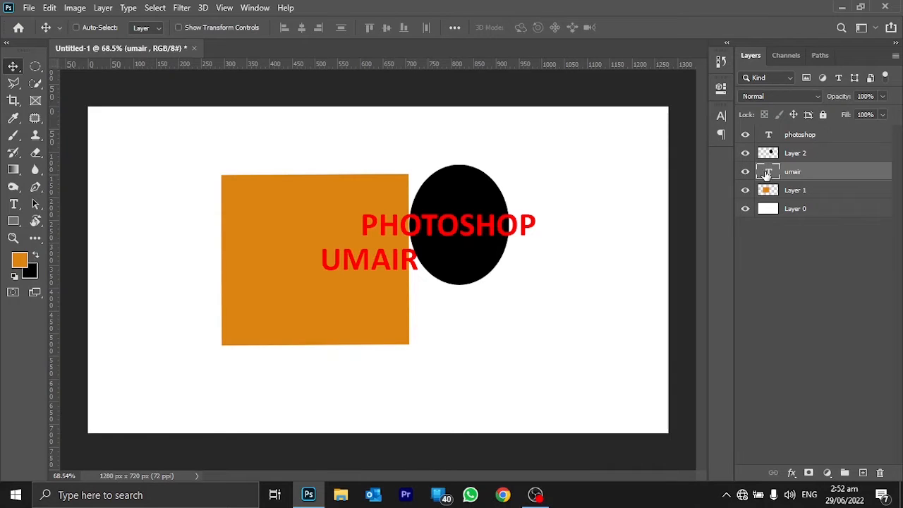
# Step: Move Layer 1's orange rectangle back to the canvas's left side and Layer 2's ellipse to the right of PHOTOSHOP
pyautogui.click(804, 192)
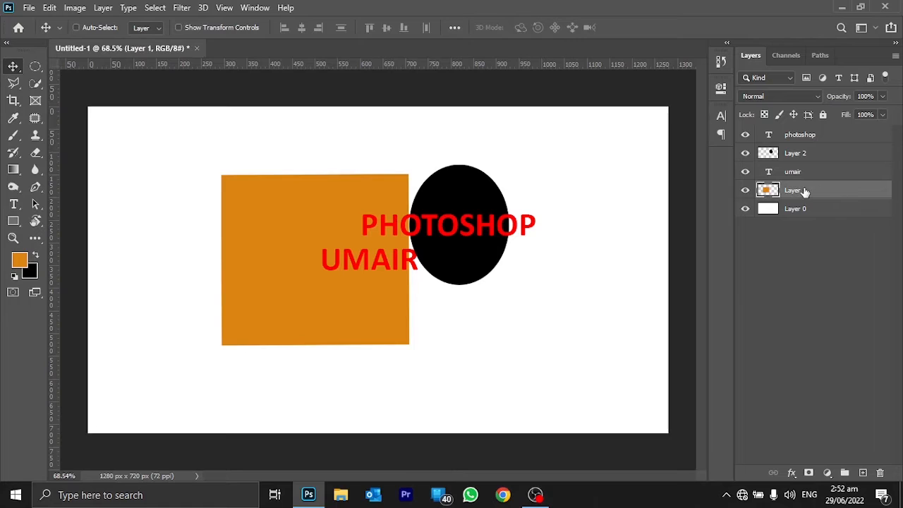
pyautogui.moveTo(307, 213); pyautogui.dragTo(192, 200)
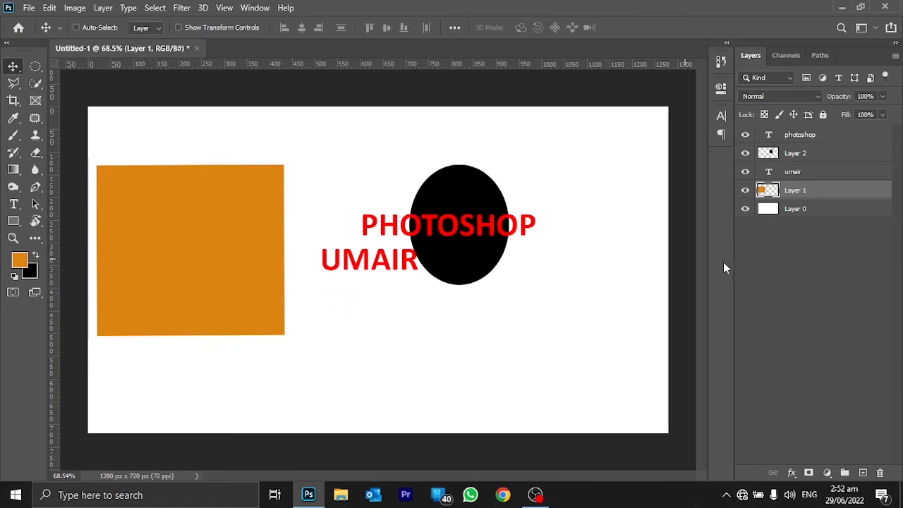
pyautogui.click(795, 153)
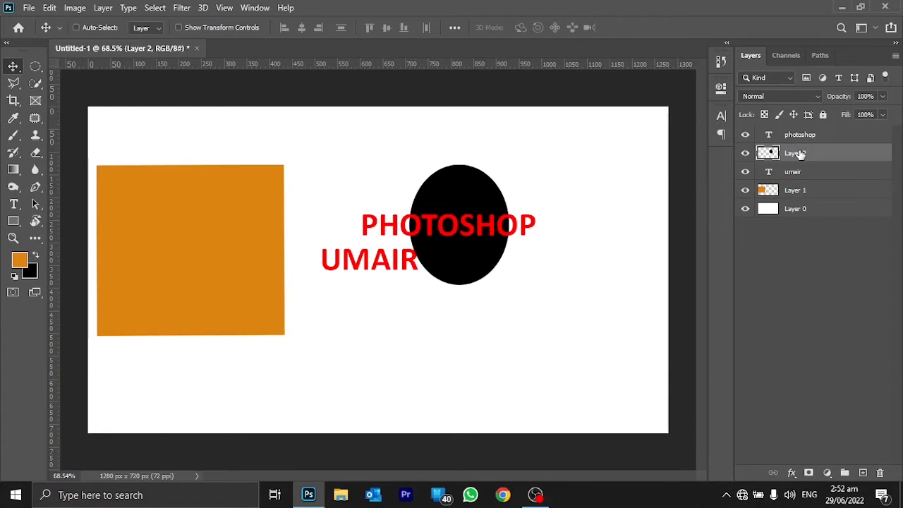
pyautogui.moveTo(485, 190); pyautogui.dragTo(616, 191)
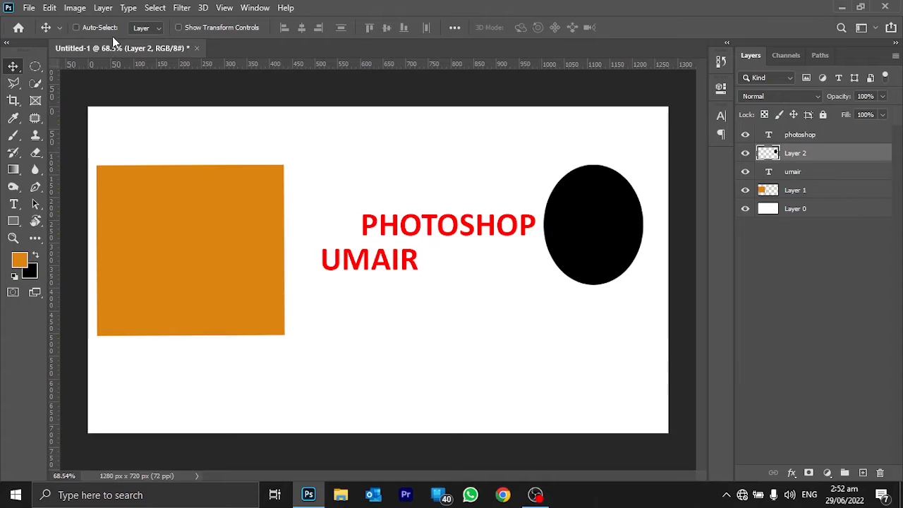
# Step: Try Auto-Select by moving the orange rectangle to the canvas's upper-left corner, then undo the move and turn Auto-Select off
pyautogui.click(76, 28)
pyautogui.click(208, 212)
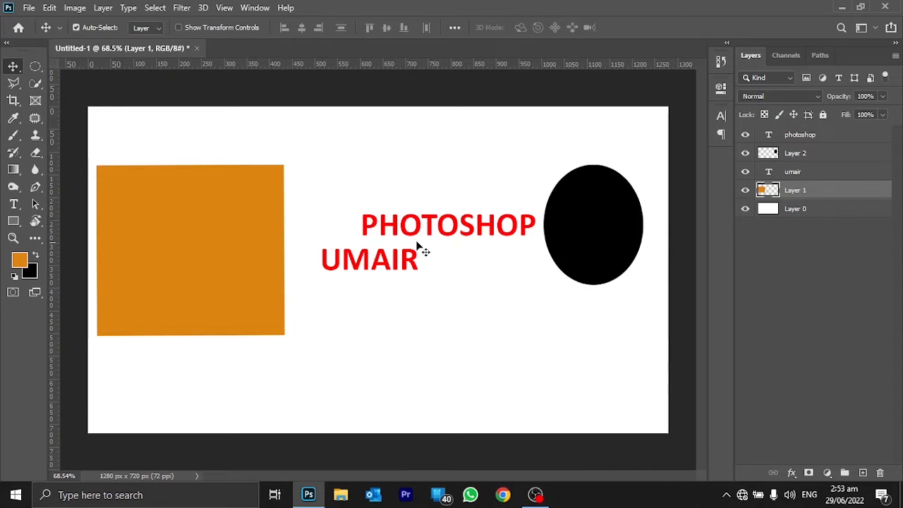
pyautogui.moveTo(195, 266); pyautogui.dragTo(187, 200)
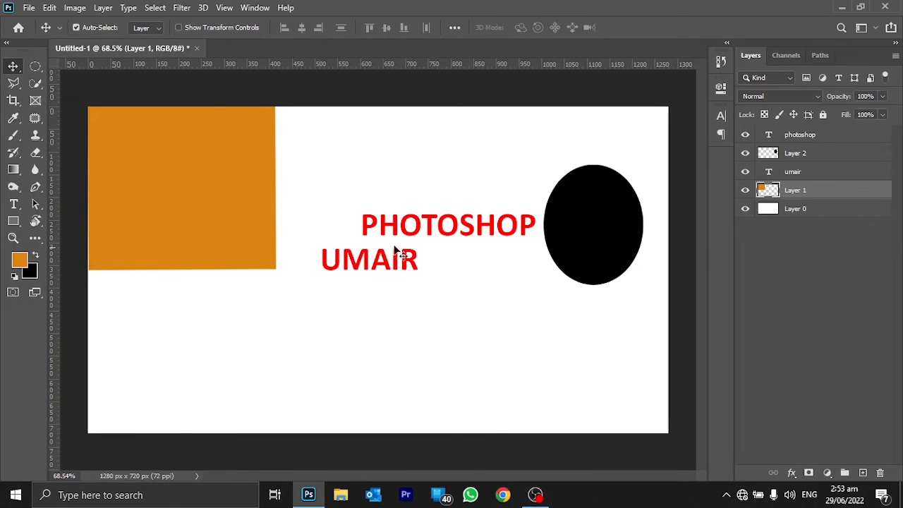
pyautogui.click(462, 229)
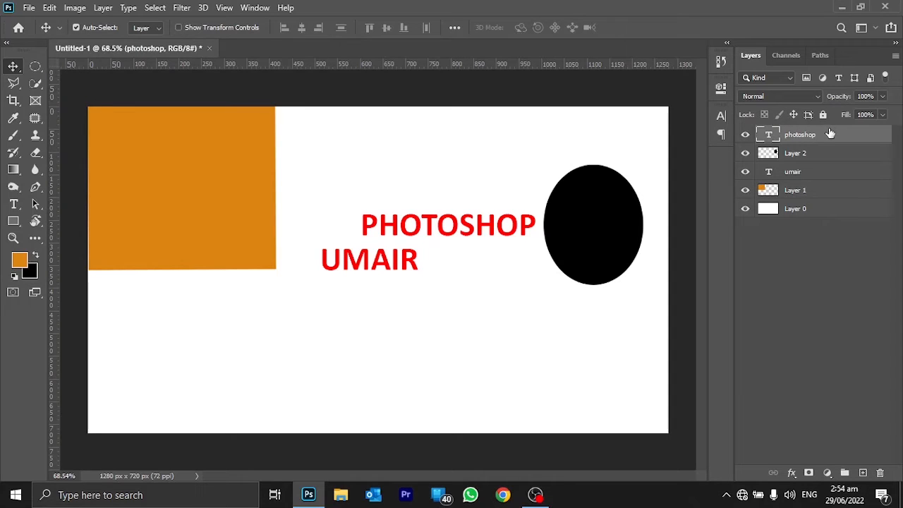
pyautogui.hotkey('ctrl', 'z')
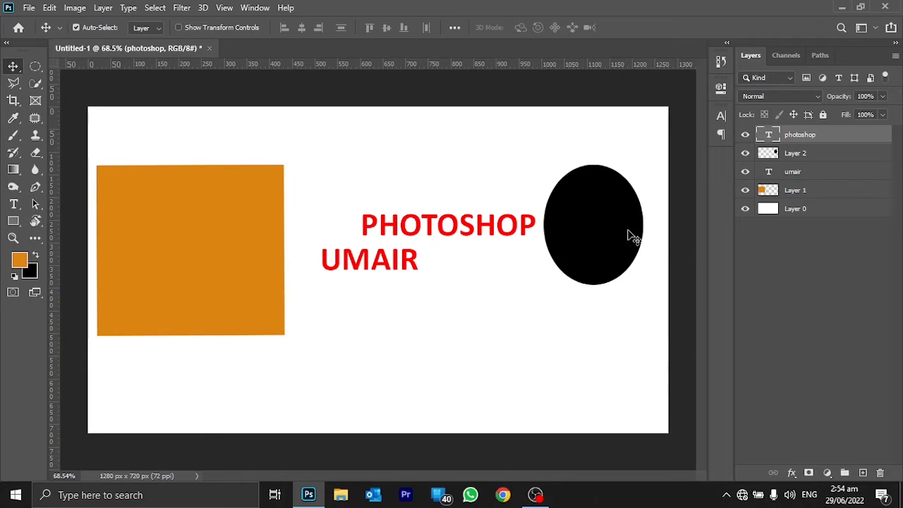
pyautogui.click(639, 135)
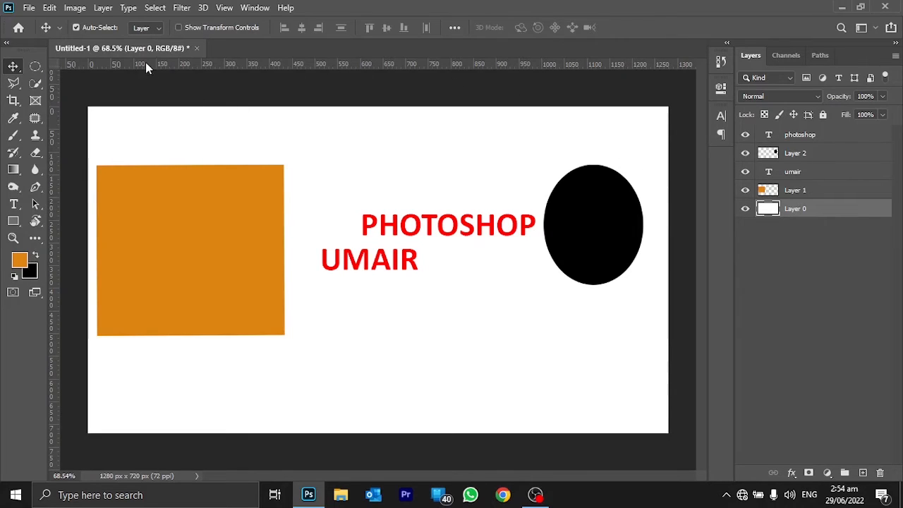
pyautogui.click(76, 26)
# Step: Using temporary auto-selection, move the ellipse near the canvas's upper-right corner, both texts to the top, and the orange rectangle below them
pyautogui.press('ctrl')
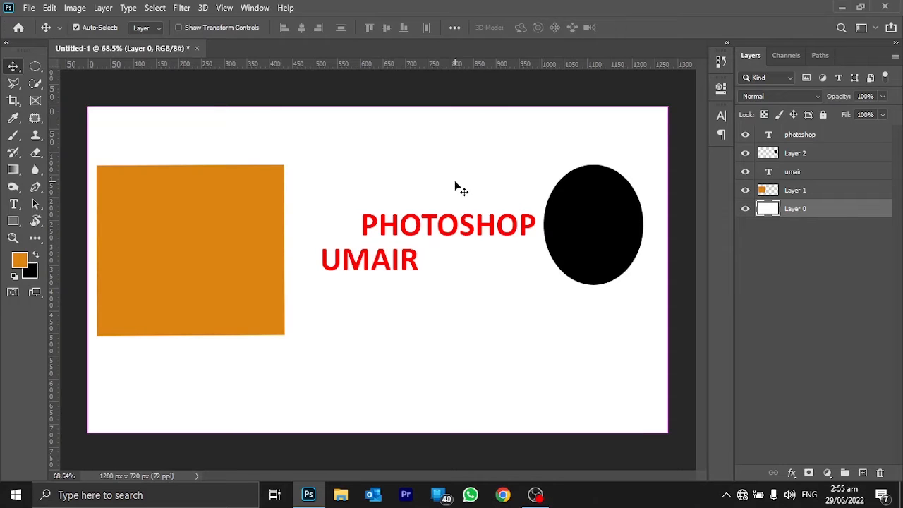
pyautogui.keyDown('ctrl'); pyautogui.click(199, 203); pyautogui.keyUp('ctrl')
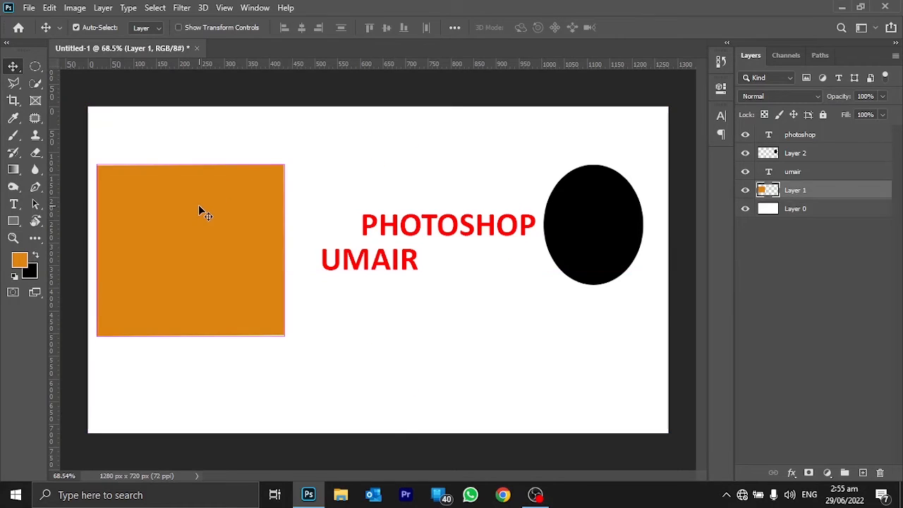
pyautogui.moveTo(198, 220); pyautogui.dragTo(212, 171)
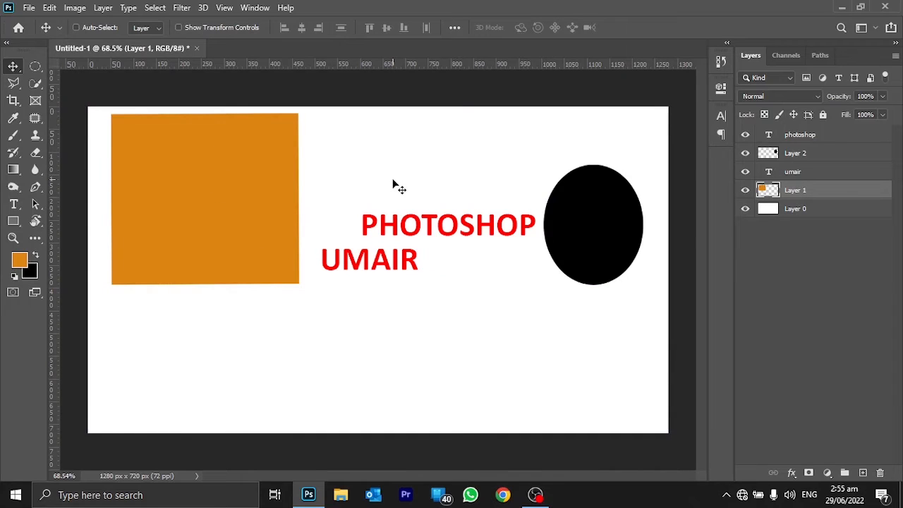
pyautogui.press('ctrl')
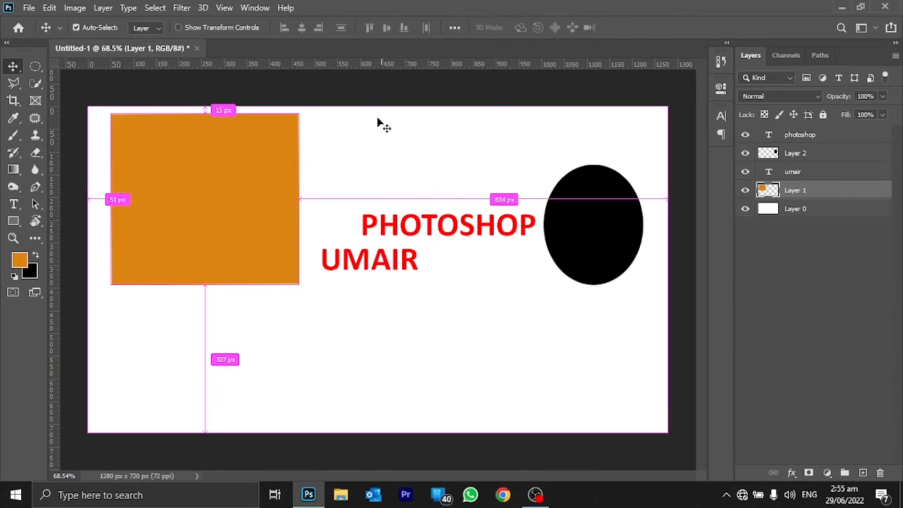
pyautogui.click(105, 32)
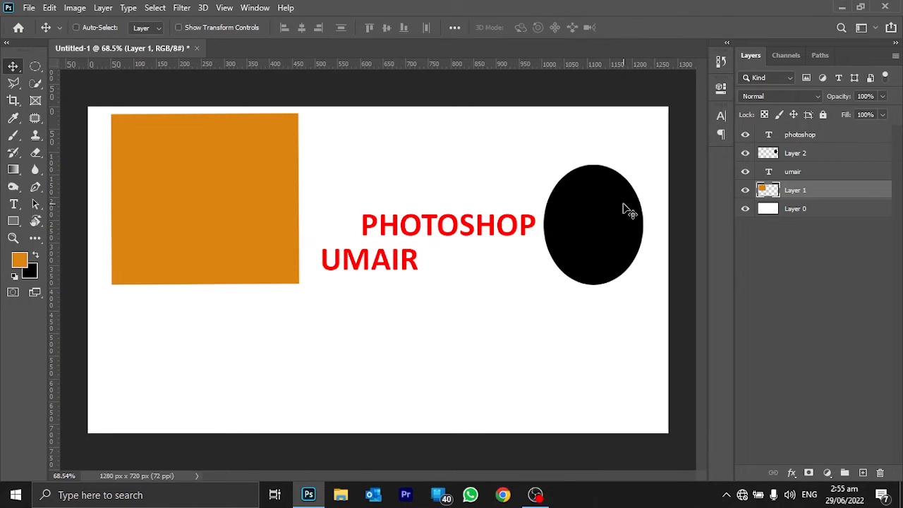
pyautogui.moveTo(623, 209); pyautogui.dragTo(636, 159)
pyautogui.moveTo(474, 232); pyautogui.dragTo(444, 199)
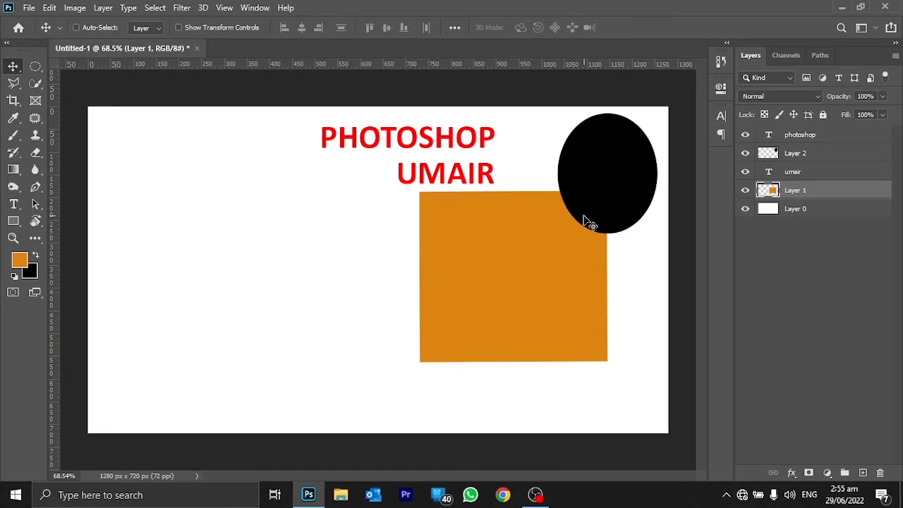
# Step: Select the name text layer and Layer 2 together and move them to the left of the orange rectangle
pyautogui.keyDown('ctrl'); pyautogui.click(489, 177); pyautogui.keyUp('ctrl')
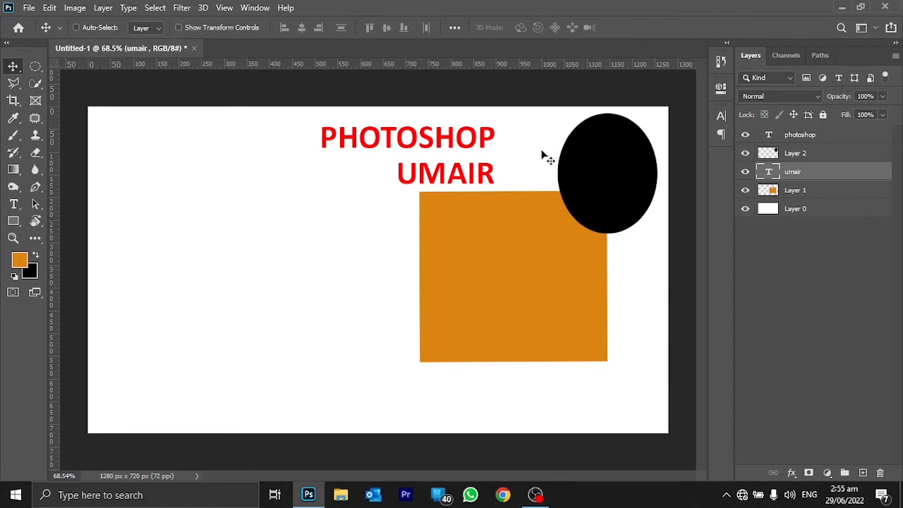
pyautogui.keyDown('shift'); pyautogui.click(772, 155); pyautogui.keyUp('shift')
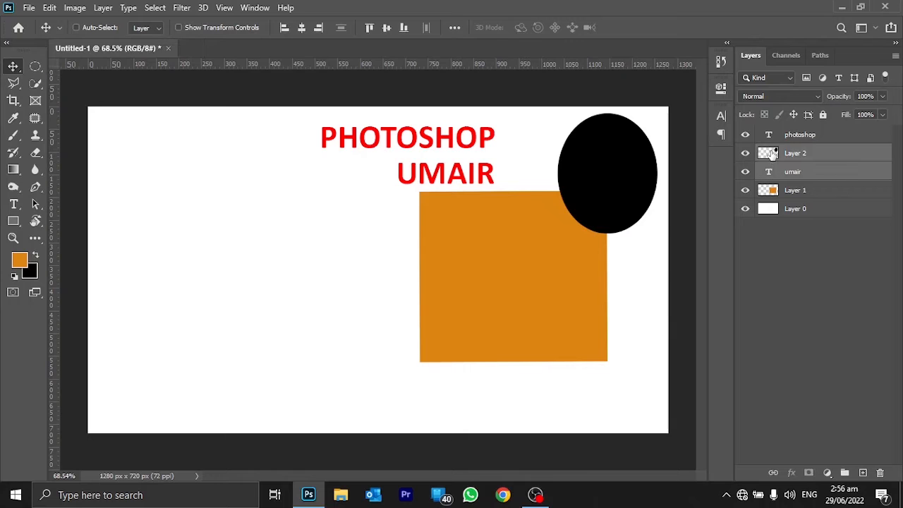
pyautogui.moveTo(572, 172); pyautogui.dragTo(294, 247)
pyautogui.press('ctrl')
# Step: Try scaling the selected ellipse and name text together to 170.66% with Free Transform, then undo the scaling
pyautogui.hotkey('ctrl', 't')
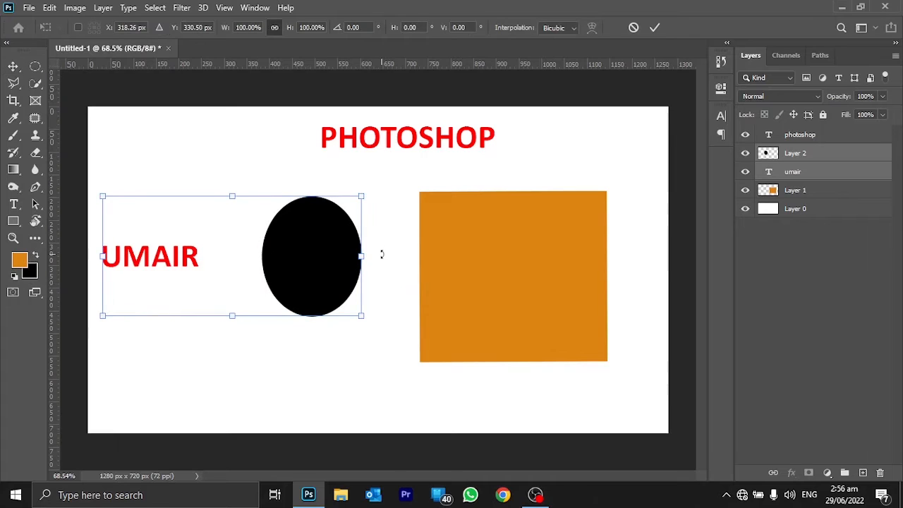
pyautogui.moveTo(362, 256); pyautogui.dragTo(549, 243)
pyautogui.press('Return')
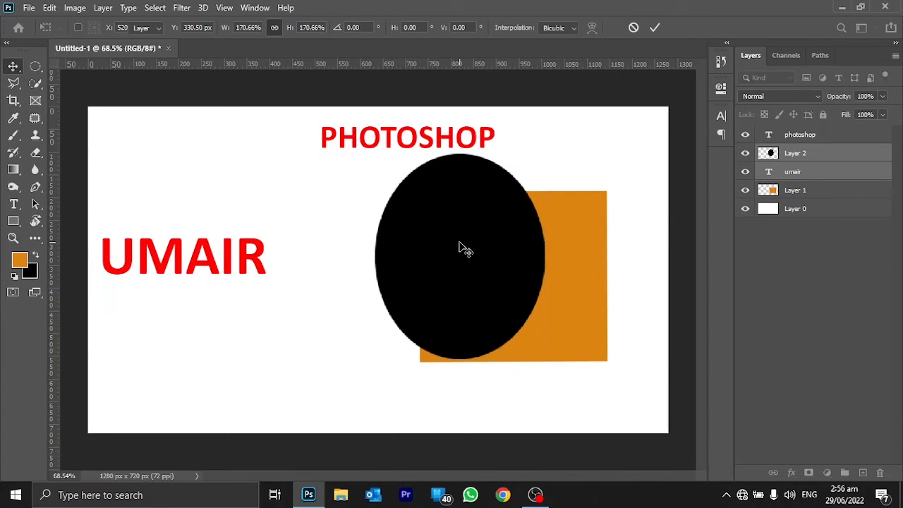
pyautogui.hotkey('ctrl', 'z')
# Step: Select Layer 1, the name text, Layer 2 and the photoshop text together and move them slightly down and to the right
pyautogui.click(807, 189)
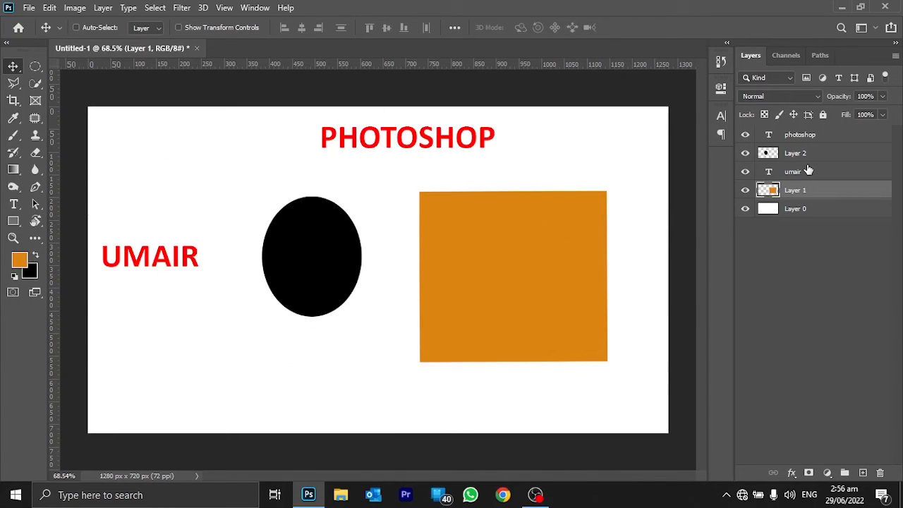
pyautogui.keyDown('shift'); pyautogui.click(806, 136); pyautogui.keyUp('shift')
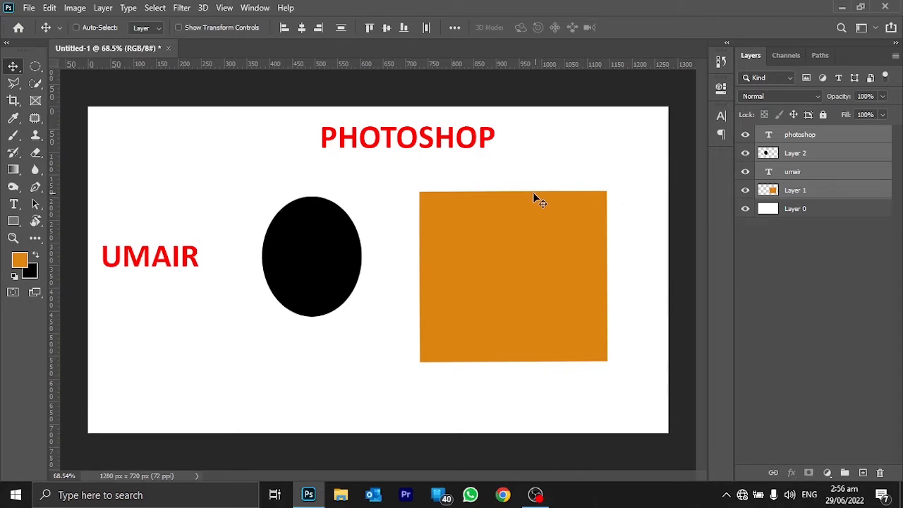
pyautogui.moveTo(534, 198); pyautogui.dragTo(560, 236)
# Step: Try rotating the four selected layers together slightly clockwise with Free Transform, then undo the rotation
pyautogui.hotkey('ctrl', 't')
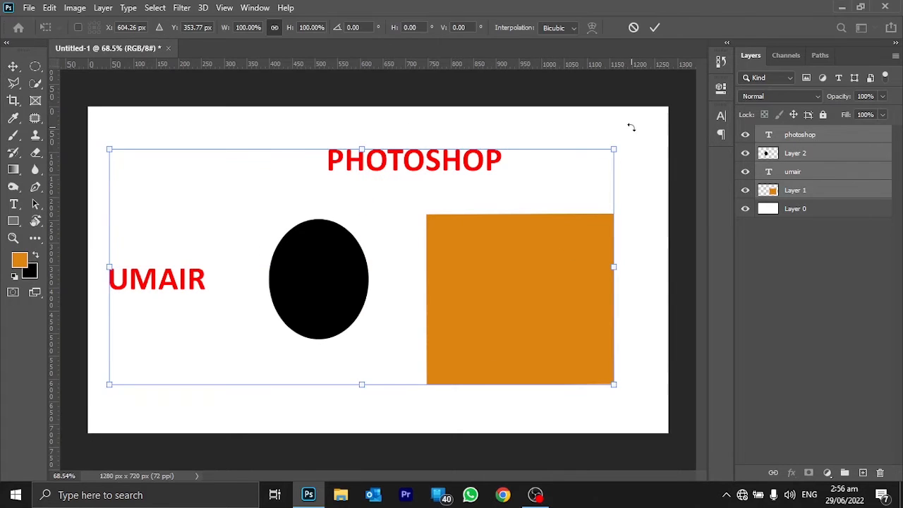
pyautogui.moveTo(630, 127)
pyautogui.mouseDown()
pyautogui.moveTo(578, 111)
pyautogui.moveTo(640, 127)
pyautogui.mouseUp()
pyautogui.press('Return')
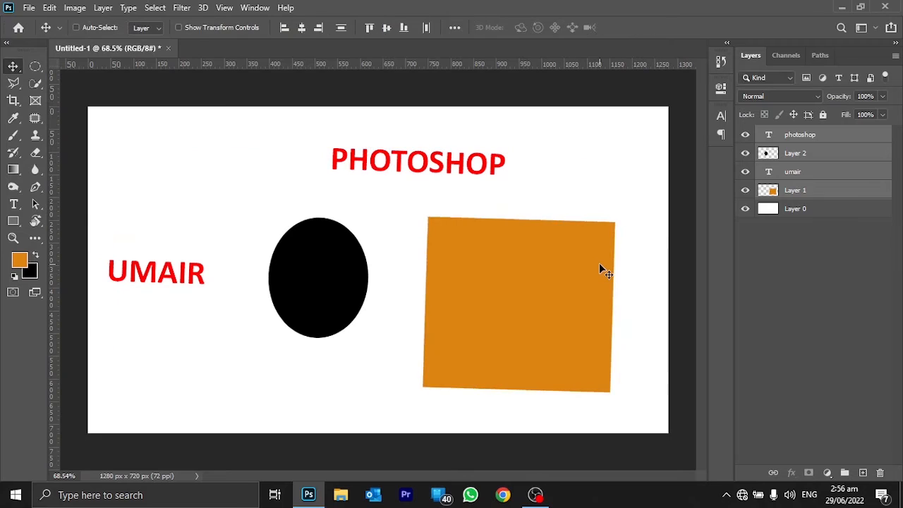
pyautogui.hotkey('ctrl', 'z')
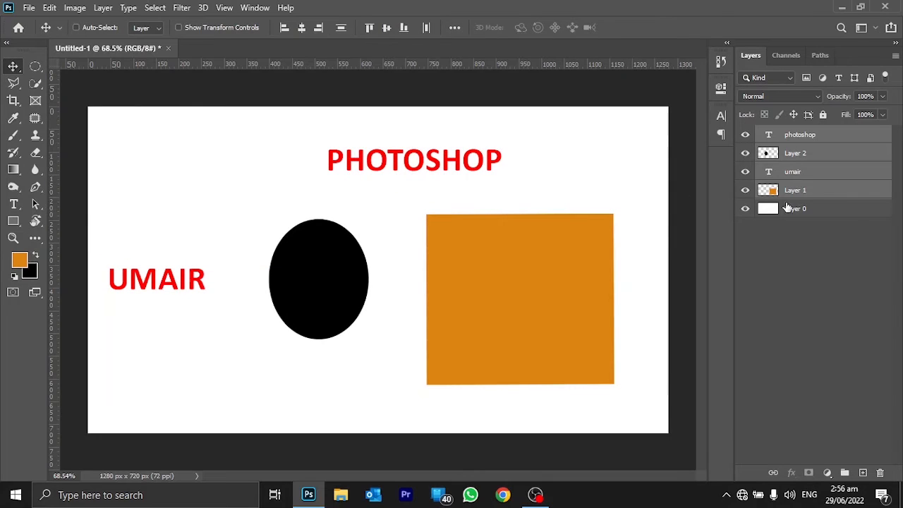
# Step: Create a new layer named photoshop with a red colour label above the photoshop text layer
pyautogui.click(799, 134)
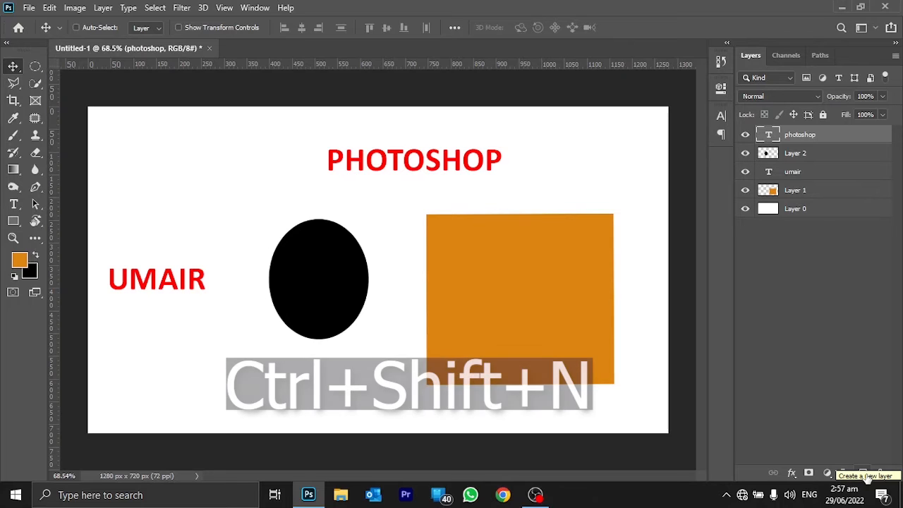
pyautogui.hotkey('ctrl', 'shift', 'n')
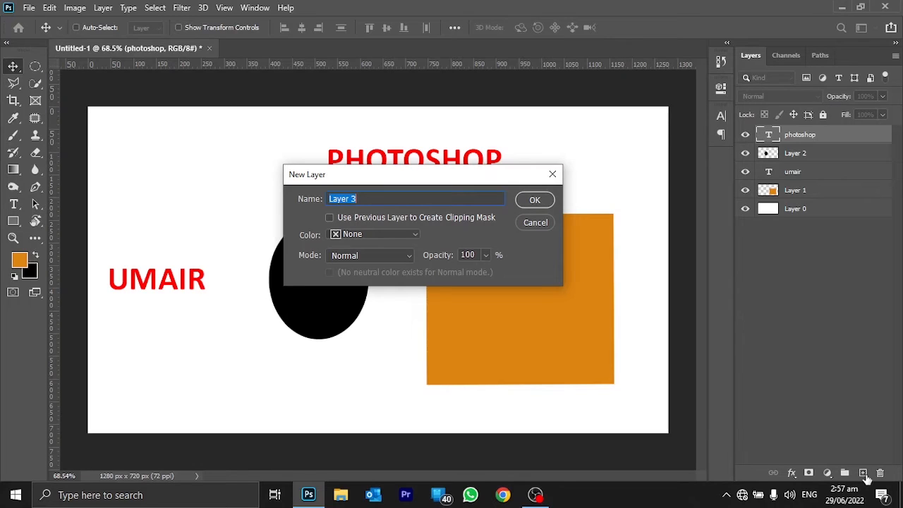
pyautogui.click(336, 235)
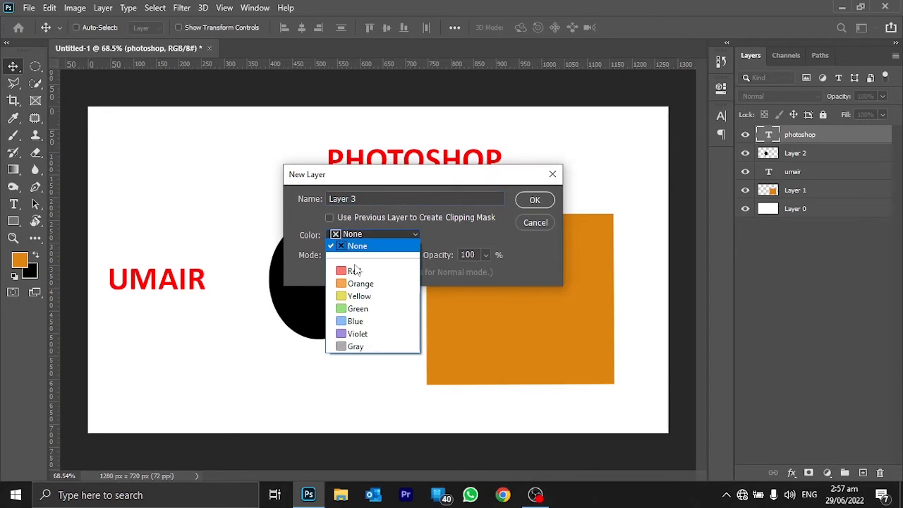
pyautogui.click(352, 274)
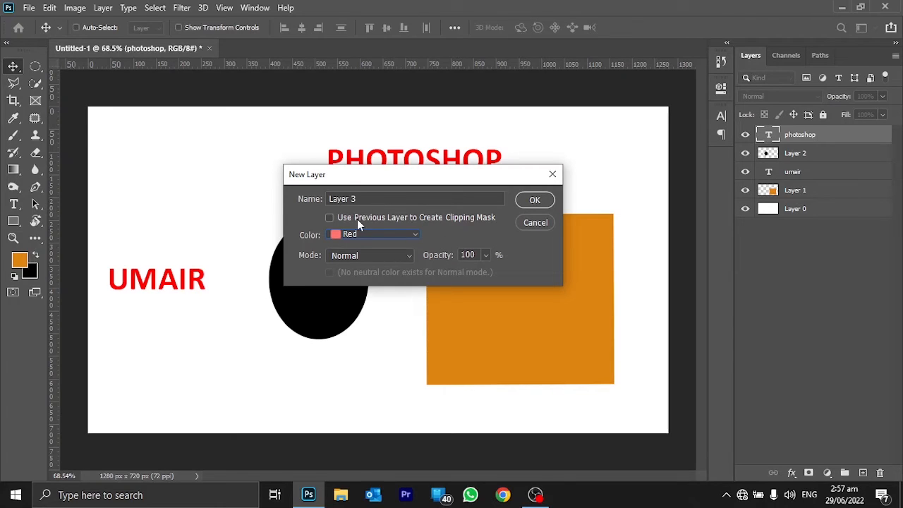
pyautogui.moveTo(457, 196); pyautogui.dragTo(144, 221)
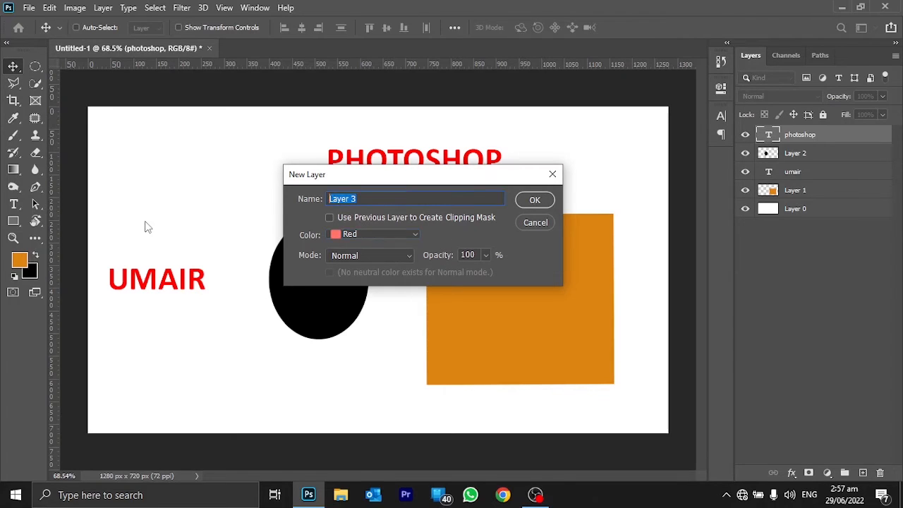
pyautogui.write('photoshop')
pyautogui.click(535, 200)
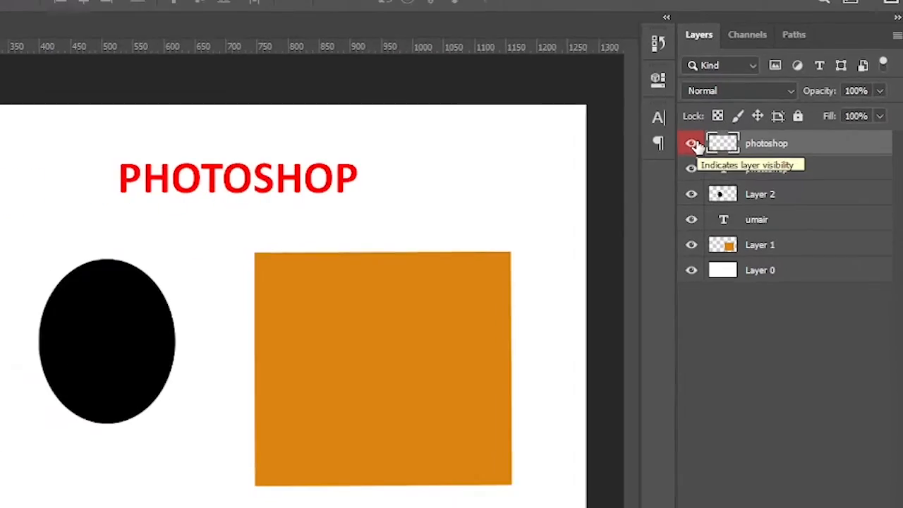
pyautogui.click(530, 341)
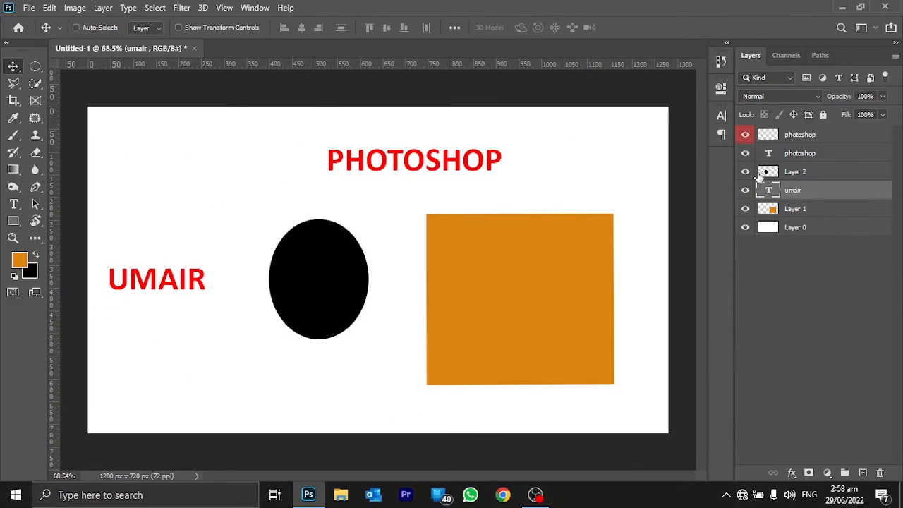
pyautogui.click(774, 135)
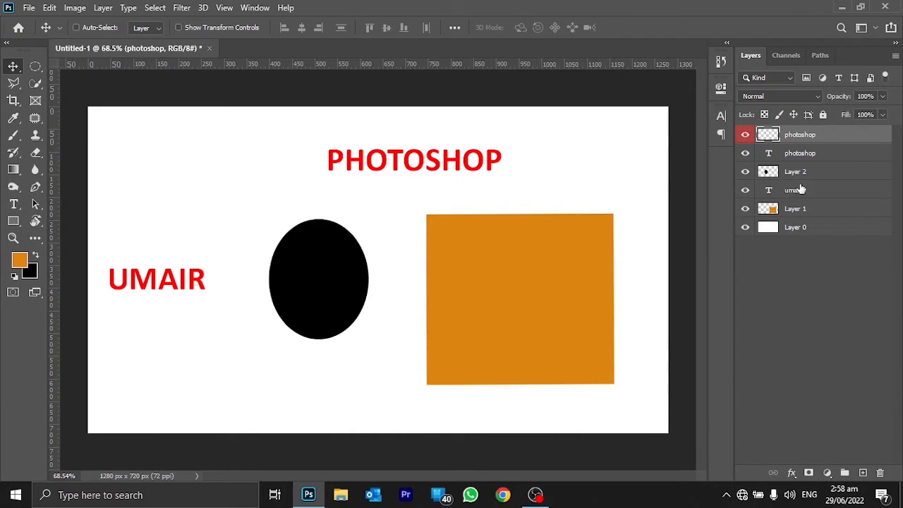
pyautogui.click(810, 175)
# Step: Group the layers from the red-labelled photoshop layer down to the name text layer, and expand the group to inspect its contents
pyautogui.click(822, 141)
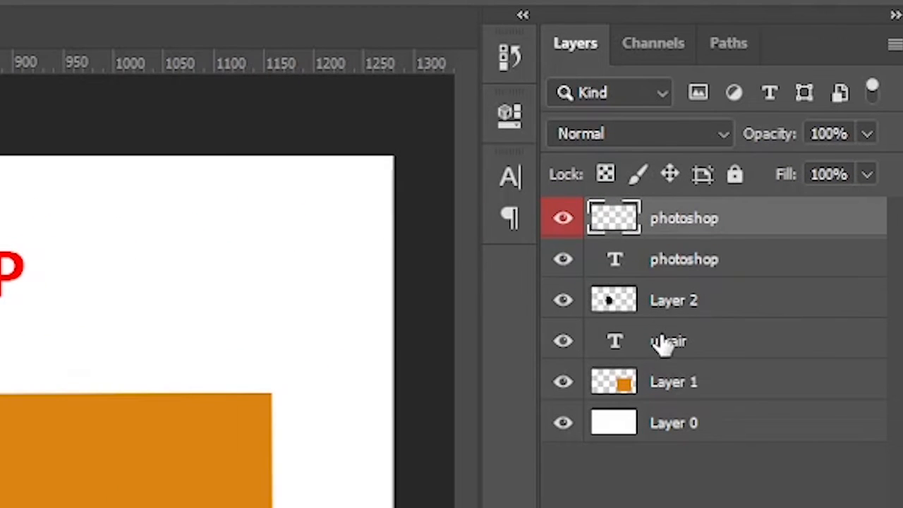
pyautogui.keyDown('shift'); pyautogui.click(688, 350); pyautogui.keyUp('shift')
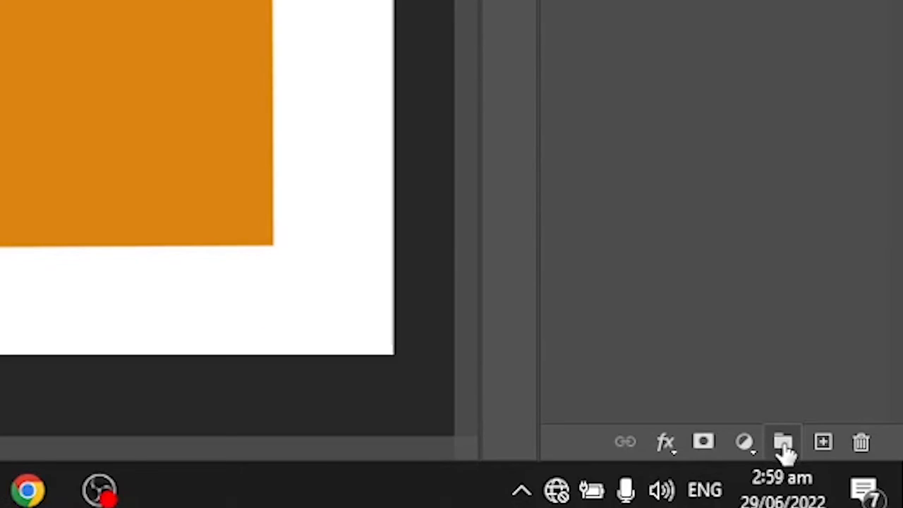
pyautogui.click(782, 443)
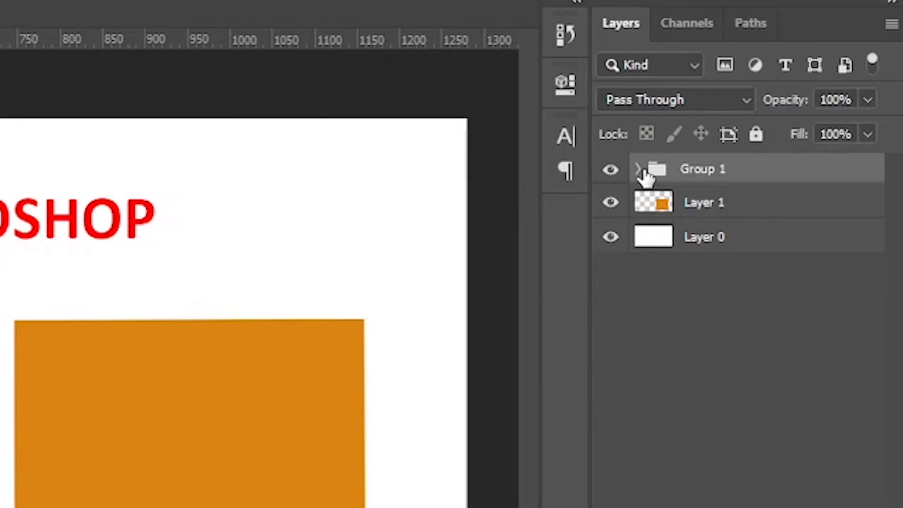
pyautogui.click(638, 170)
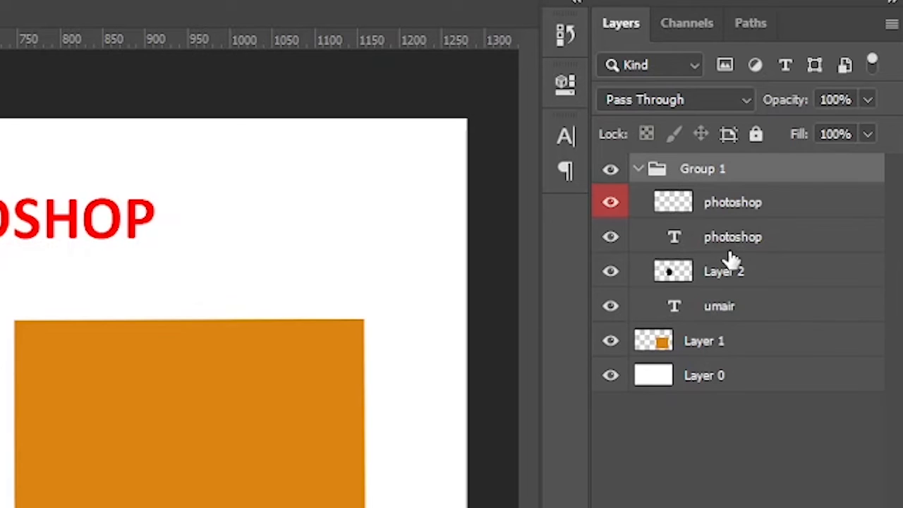
pyautogui.click(638, 170)
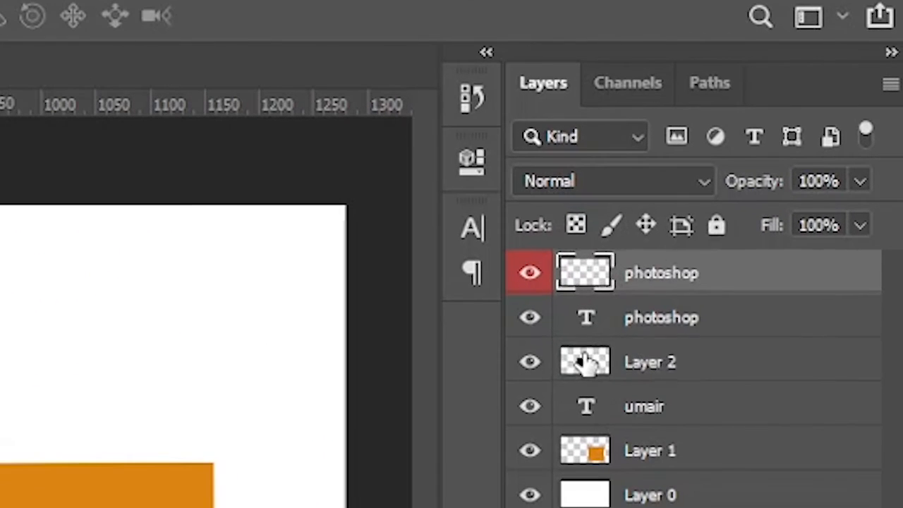
# Step: Hide every layer except Layer 1, and move its orange rectangle to the middle of the canvas
pyautogui.click(585, 362)
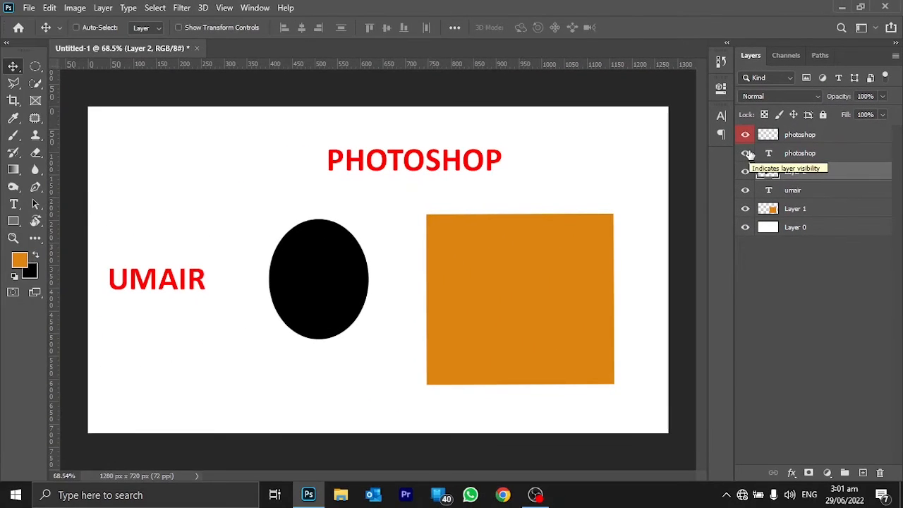
pyautogui.click(744, 227)
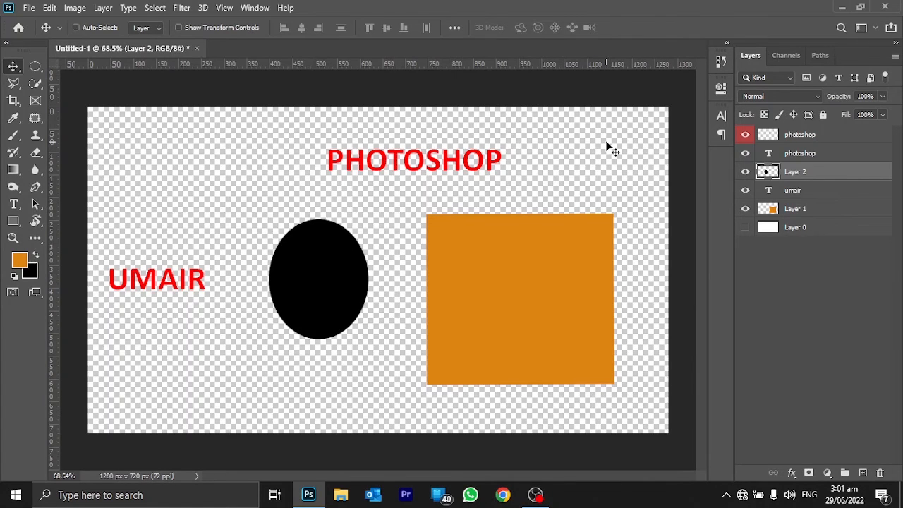
pyautogui.keyDown('ctrl'); pyautogui.click(579, 276); pyautogui.keyUp('ctrl')
pyautogui.click(745, 172)
pyautogui.moveTo(747, 184); pyautogui.dragTo(744, 134)
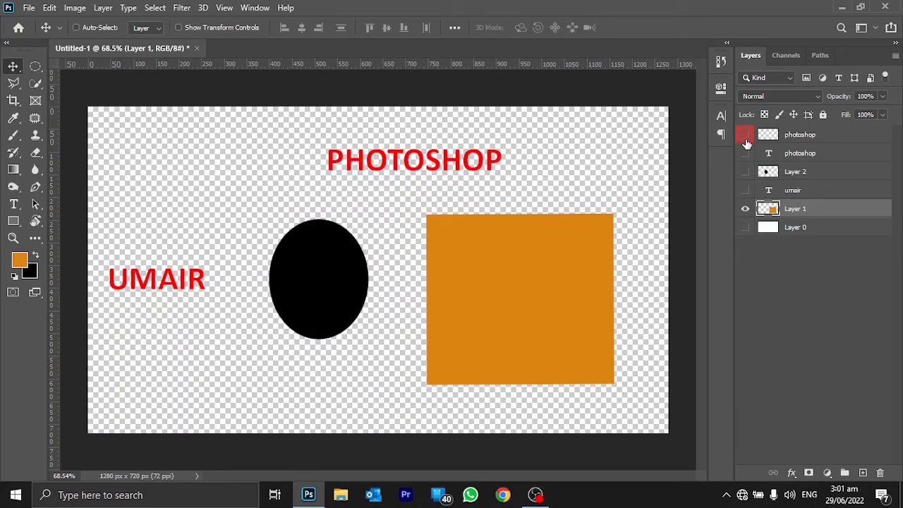
pyautogui.moveTo(521, 282); pyautogui.dragTo(405, 243)
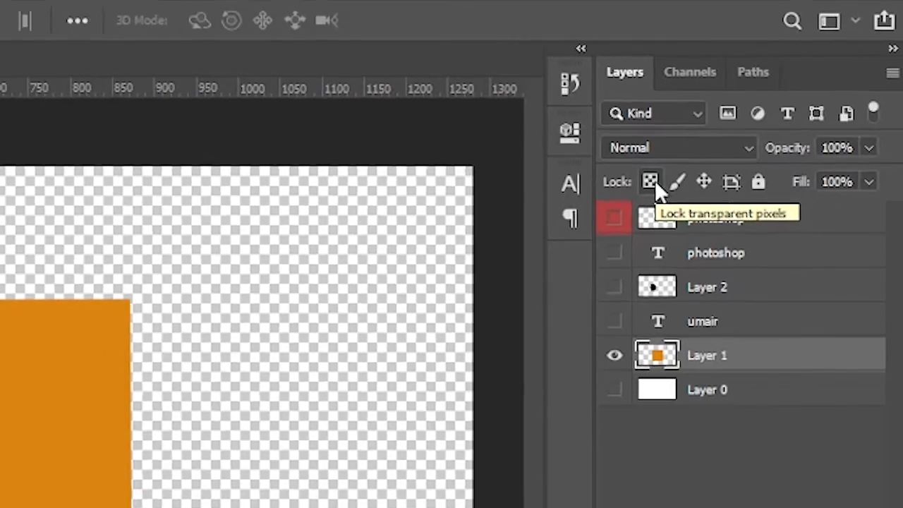
# Step: Lock Layer 1's transparent pixels and set the Brush tool's foreground colour to red f5111c
pyautogui.click(583, 227)
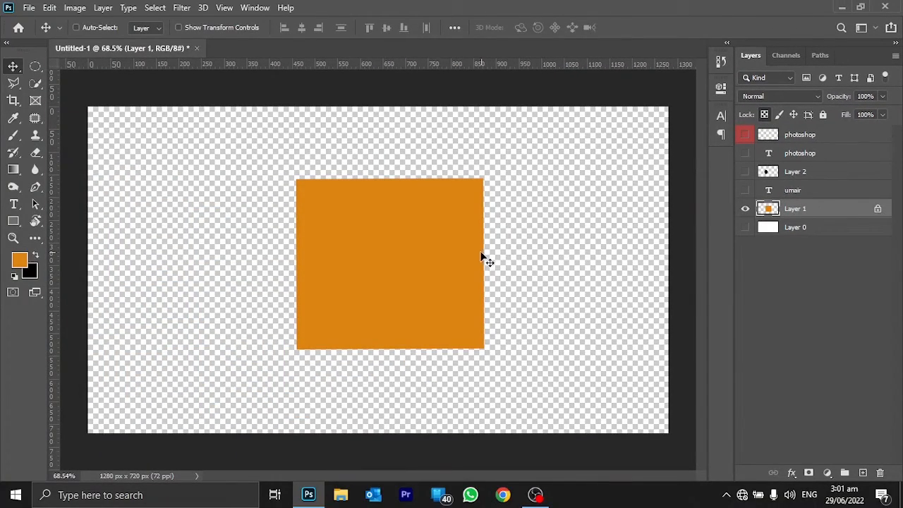
pyautogui.click(14, 137)
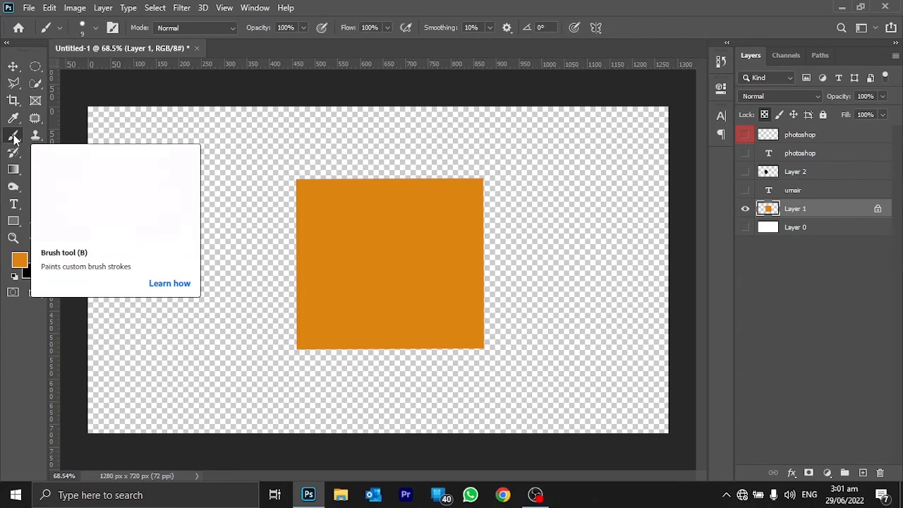
pyautogui.click(19, 260)
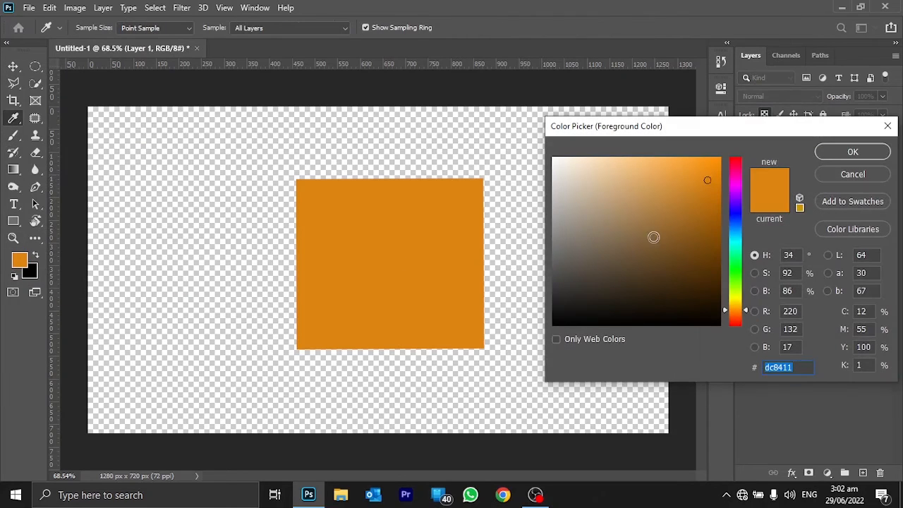
pyautogui.click(735, 159)
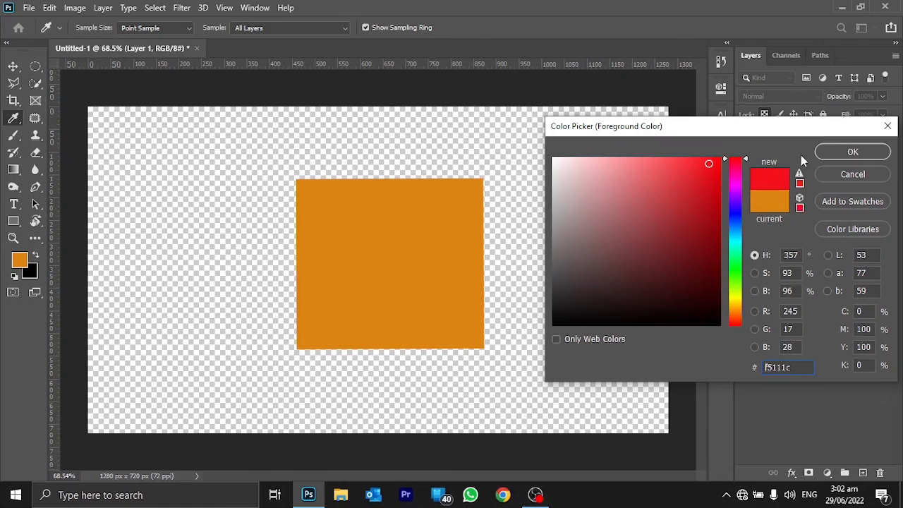
pyautogui.click(840, 151)
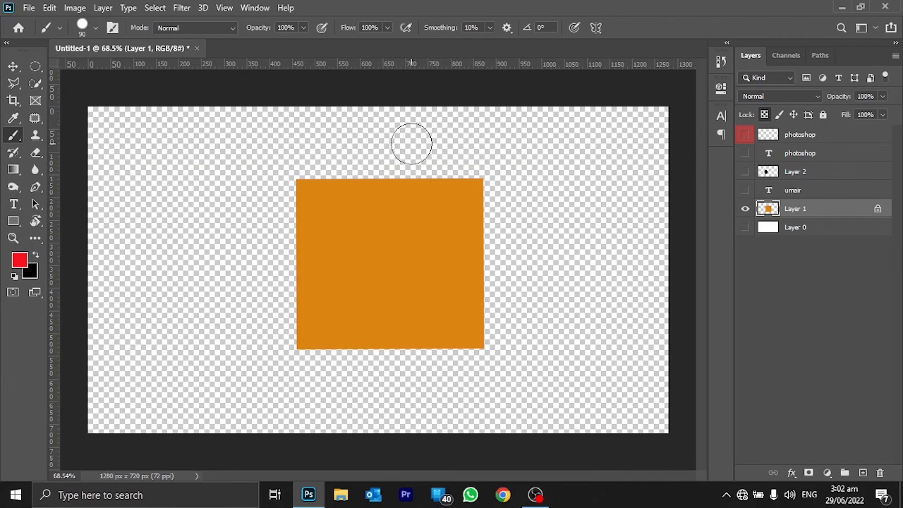
# Step: Paint the whole orange rectangle red with broad 90 px brush strokes that run past its edges
pyautogui.moveTo(409, 141); pyautogui.dragTo(386, 363)
pyautogui.moveTo(285, 262); pyautogui.dragTo(566, 251)
pyautogui.moveTo(502, 177)
pyautogui.mouseDown()
pyautogui.moveTo(332, 271)
pyautogui.moveTo(255, 342)
pyautogui.mouseUp()
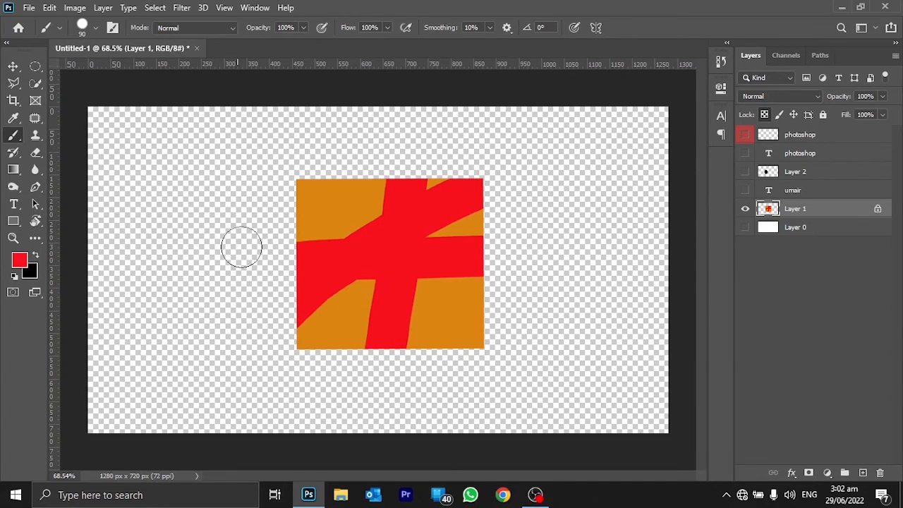
pyautogui.moveTo(278, 123); pyautogui.dragTo(486, 394)
pyautogui.moveTo(499, 279)
pyautogui.mouseDown()
pyautogui.moveTo(299, 361)
pyautogui.moveTo(288, 332)
pyautogui.mouseUp()
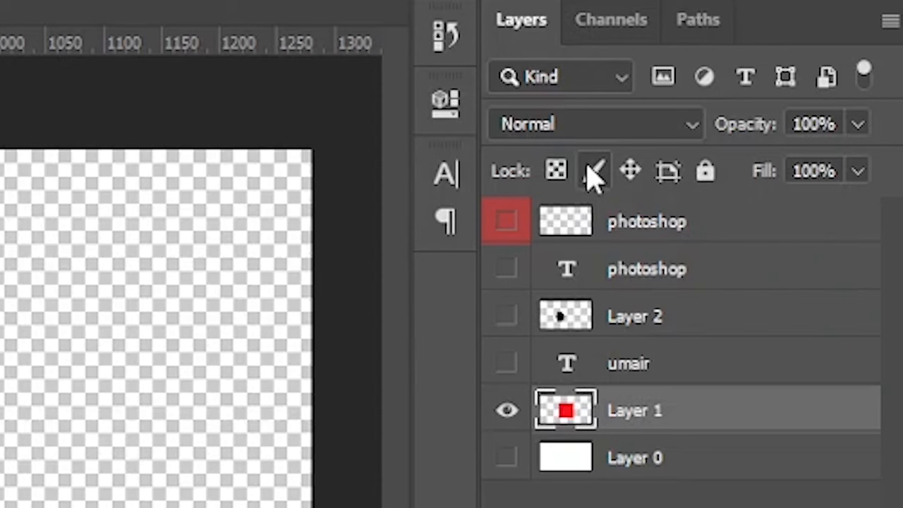
# Step: Lock Layer 1's image pixels instead of its transparent pixels, and move the red rectangle to the left
pyautogui.click(594, 171)
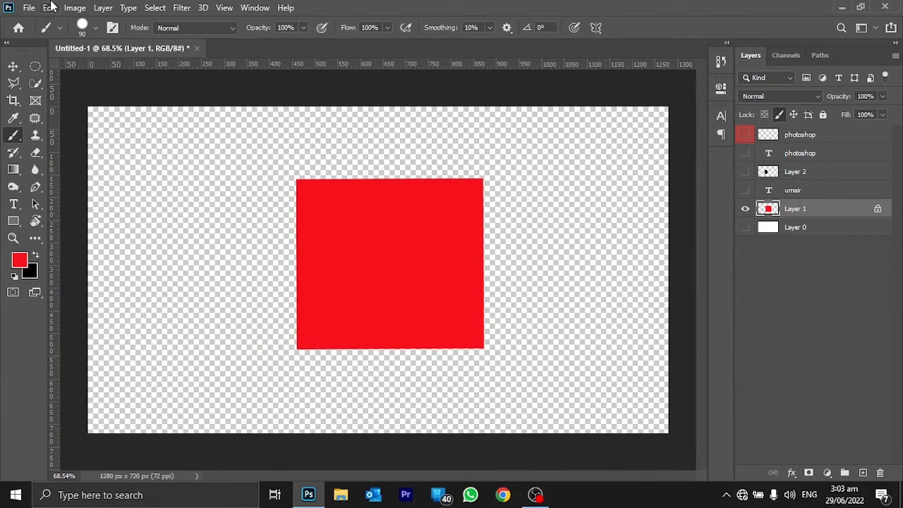
pyautogui.click(13, 65)
pyautogui.moveTo(373, 265); pyautogui.dragTo(346, 280)
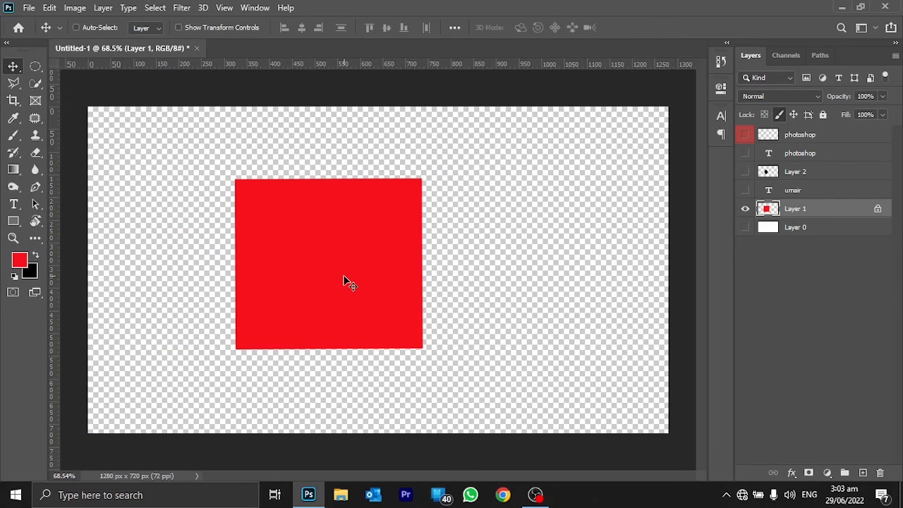
# Step: Using Free Transform, scale the red rectangle to 121.36%, rotate it about a quarter turn, and reposition it near the canvas centre
pyautogui.hotkey('ctrl', 't')
pyautogui.moveTo(422, 179); pyautogui.dragTo(452, 363)
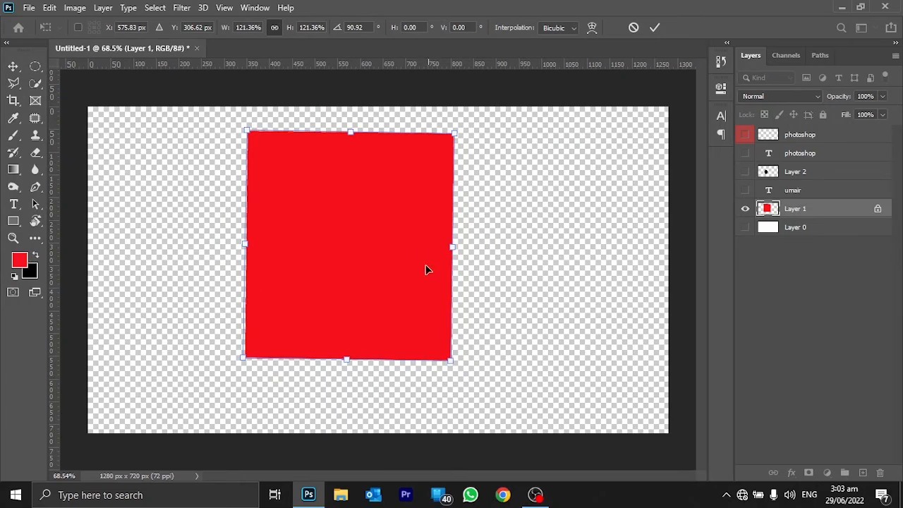
pyautogui.moveTo(403, 216); pyautogui.dragTo(411, 246)
pyautogui.moveTo(520, 312)
pyautogui.mouseDown()
pyautogui.moveTo(526, 299)
pyautogui.moveTo(523, 306)
pyautogui.mouseUp()
pyautogui.doubleClick(348, 278)
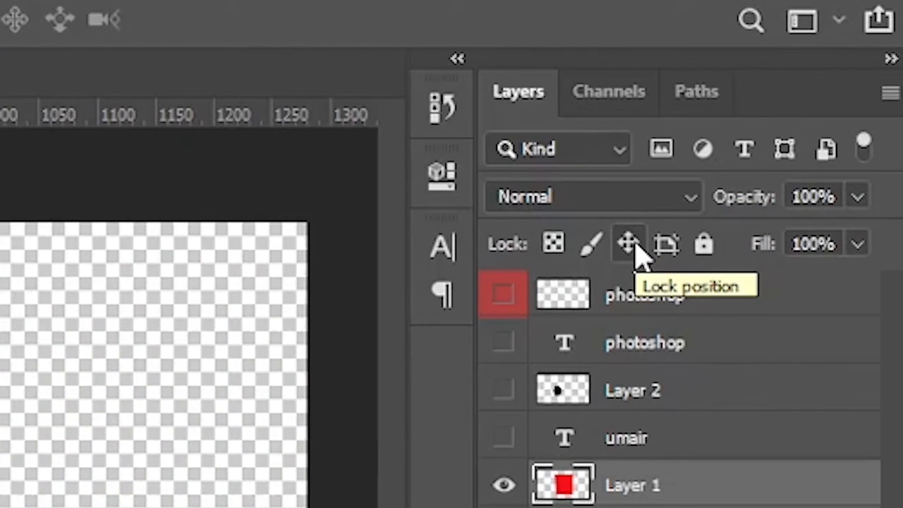
# Step: Lock Layer 1's position instead of its image pixels, and try to move the red rectangle
pyautogui.click(628, 244)
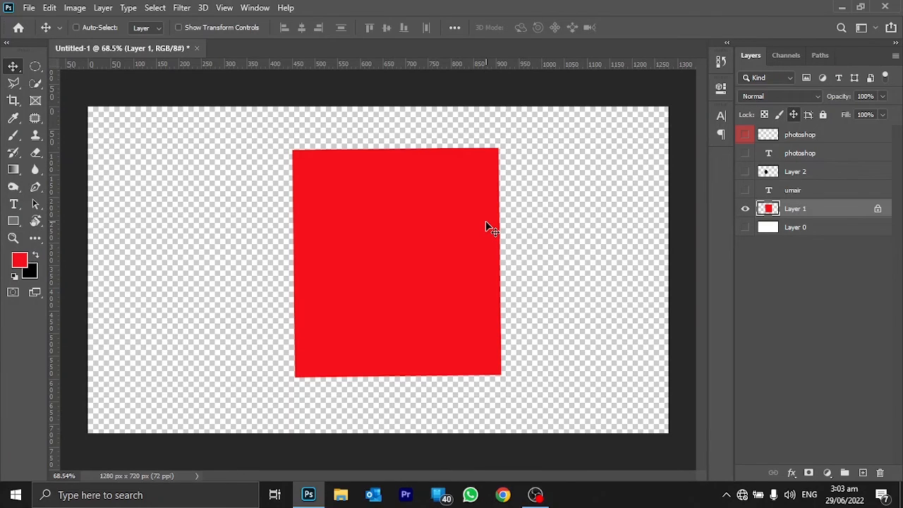
pyautogui.click(487, 227)
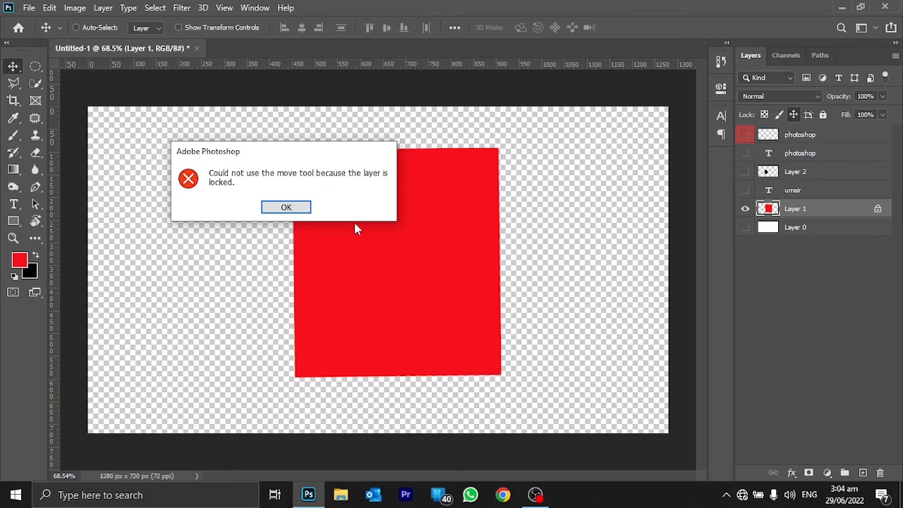
# Step: Paint several broad red brush strokes on position-locked Layer 1, starting beside and above the red rectangle and running to the canvas edge
pyautogui.press('Return')
pyautogui.press('b')
pyautogui.moveTo(207, 220); pyautogui.dragTo(490, 217)
pyautogui.moveTo(368, 127); pyautogui.dragTo(282, 168)
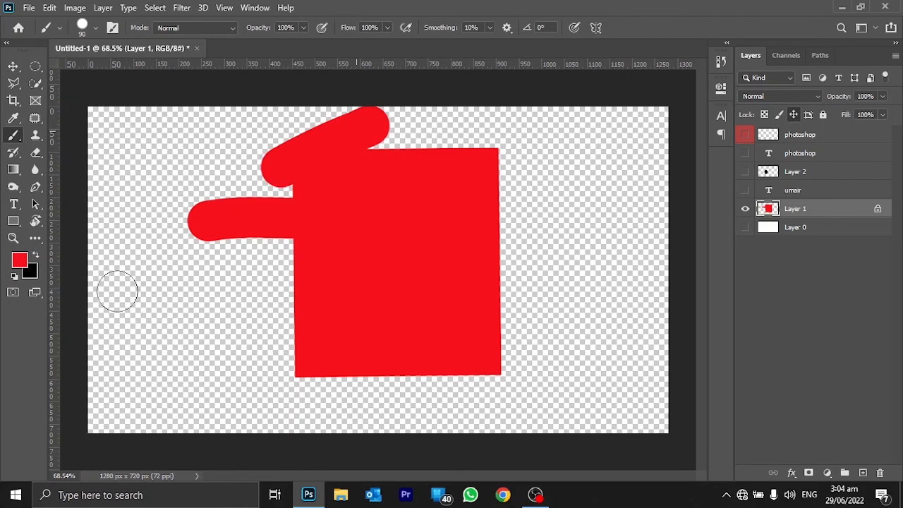
pyautogui.moveTo(117, 291); pyautogui.dragTo(60, 389)
# Step: Set the foreground colour to a very pale pink and paint broad crossing strokes over the red rectangle and the transparent area around it
pyautogui.click(20, 260)
pyautogui.click(563, 159)
pyautogui.click(869, 156)
pyautogui.moveTo(296, 276); pyautogui.dragTo(619, 273)
pyautogui.moveTo(424, 170); pyautogui.dragTo(386, 393)
pyautogui.moveTo(538, 135)
pyautogui.mouseDown()
pyautogui.moveTo(528, 336)
pyautogui.moveTo(148, 198)
pyautogui.mouseUp()
pyautogui.moveTo(121, 131); pyautogui.dragTo(282, 329)
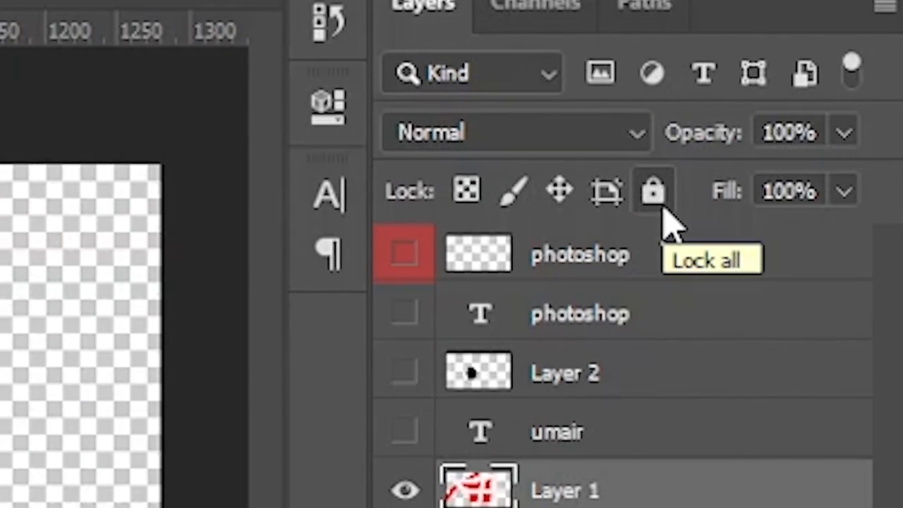
# Step: Lock all of Layer 1 and try to paint on it with the brush
pyautogui.click(654, 194)
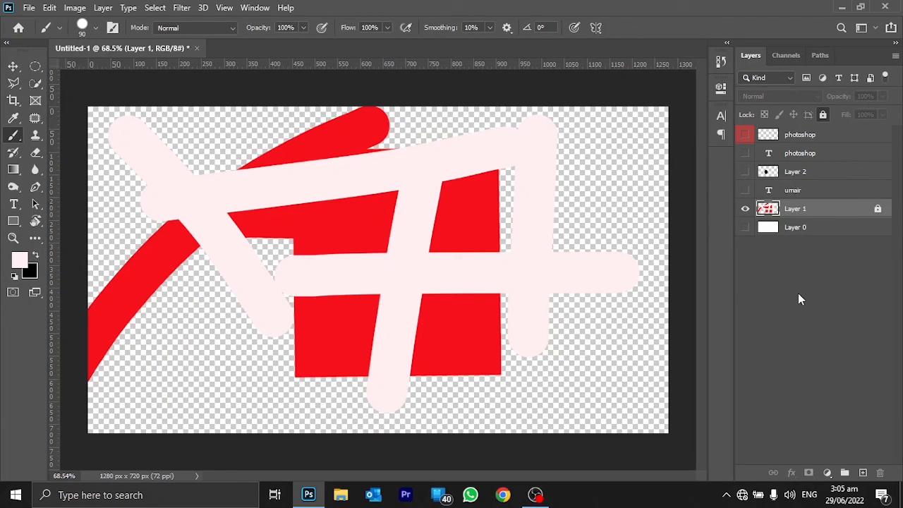
pyautogui.click(564, 190)
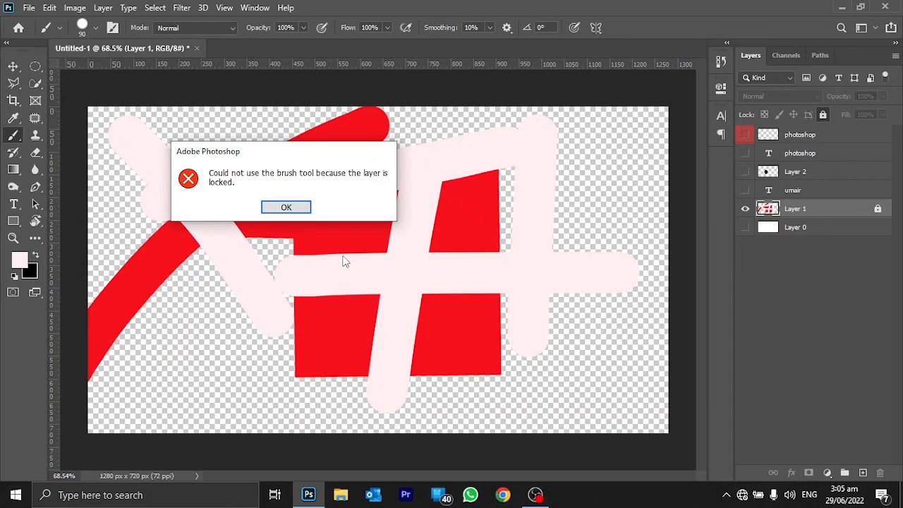
pyautogui.click(286, 206)
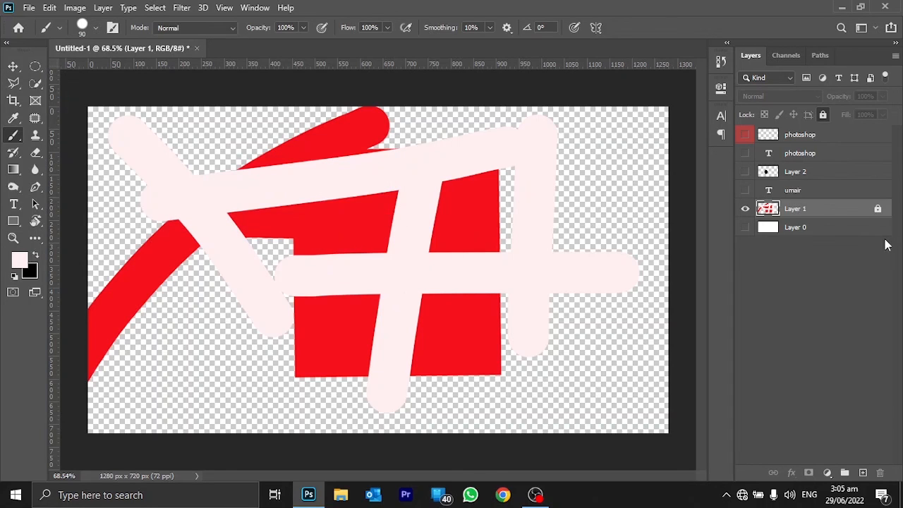
# Step: Remove the full lock from Layer 1 and view the available blending modes without changing the current one
pyautogui.click(823, 115)
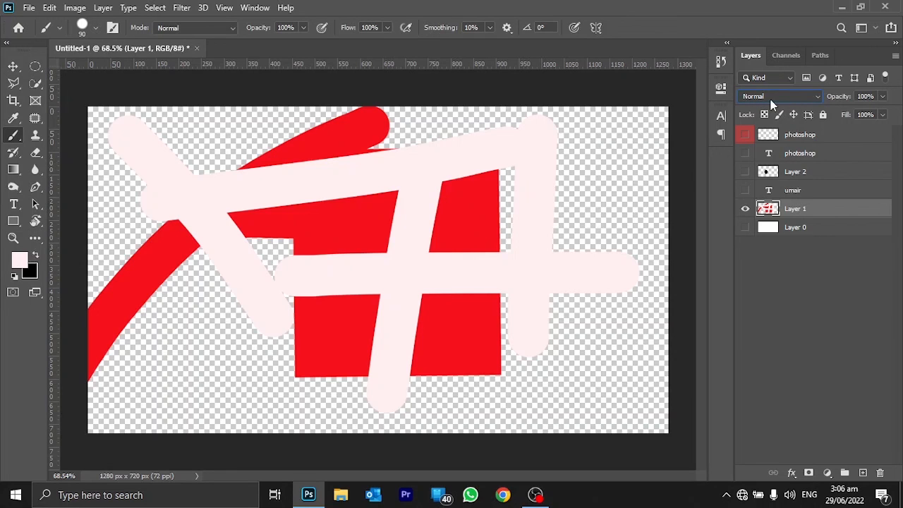
pyautogui.click(788, 96)
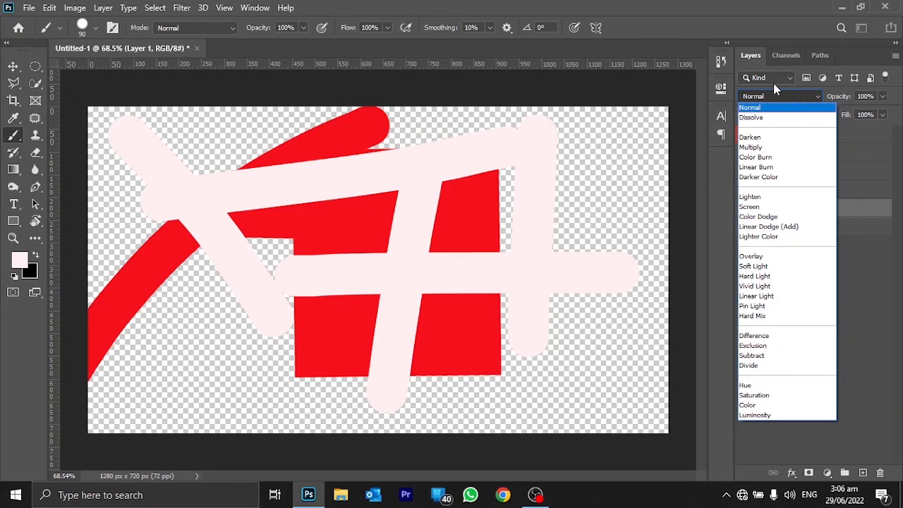
pyautogui.click(774, 88)
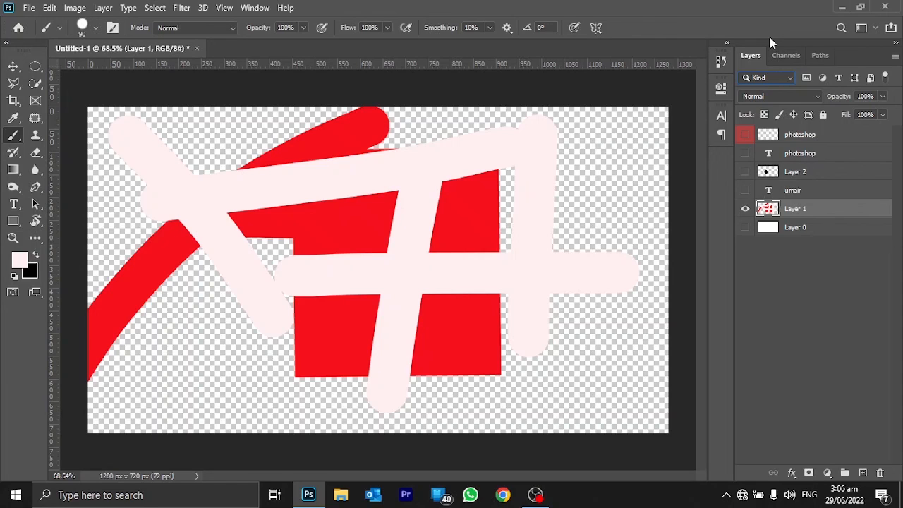